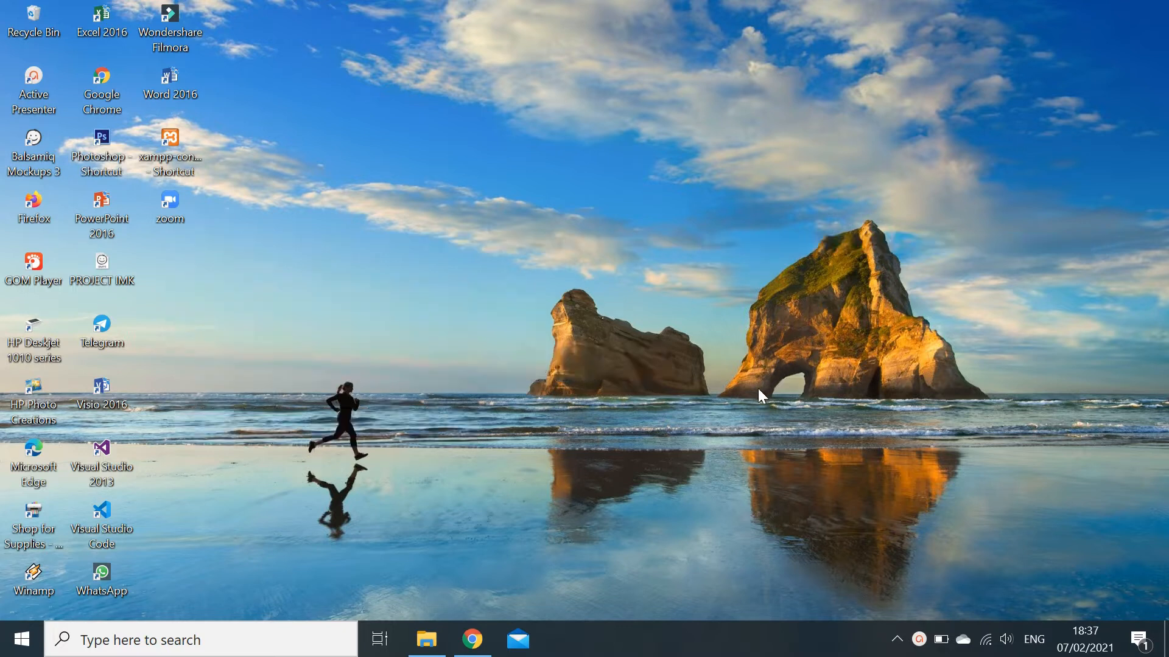
- Restore the Chrome window showing the Canva home page from the taskbar
{"action": "left_click", "coordinate": [476, 645]}
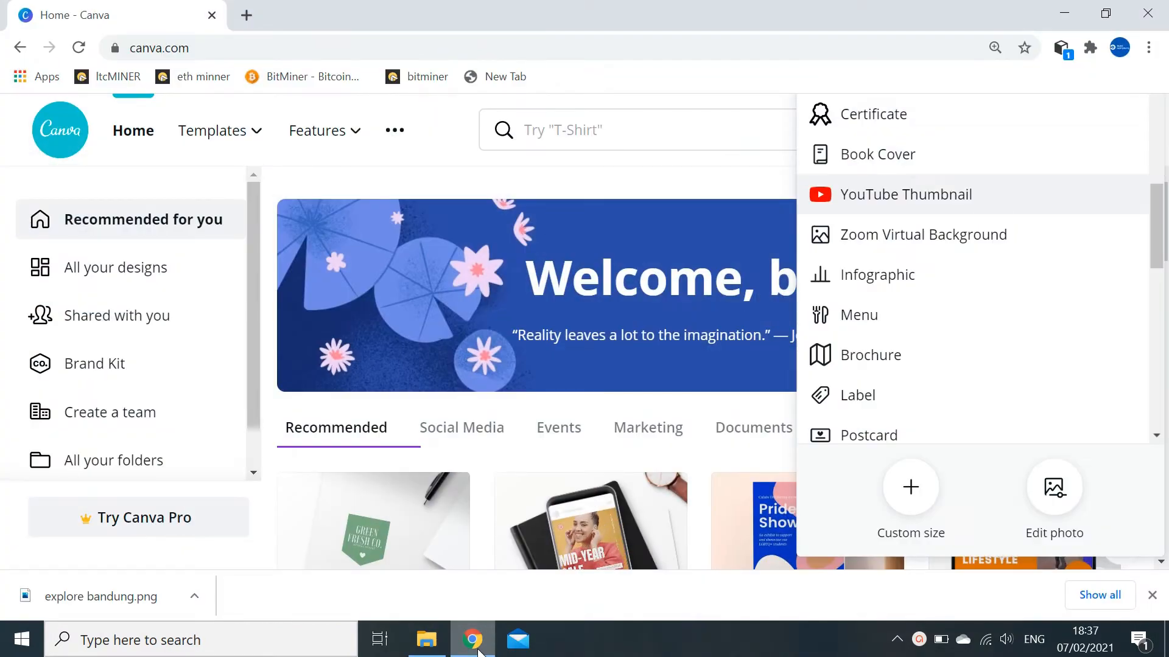
- Select part of the Canva page address and close the design-types list
{"action": "left_click", "coordinate": [195, 45]}
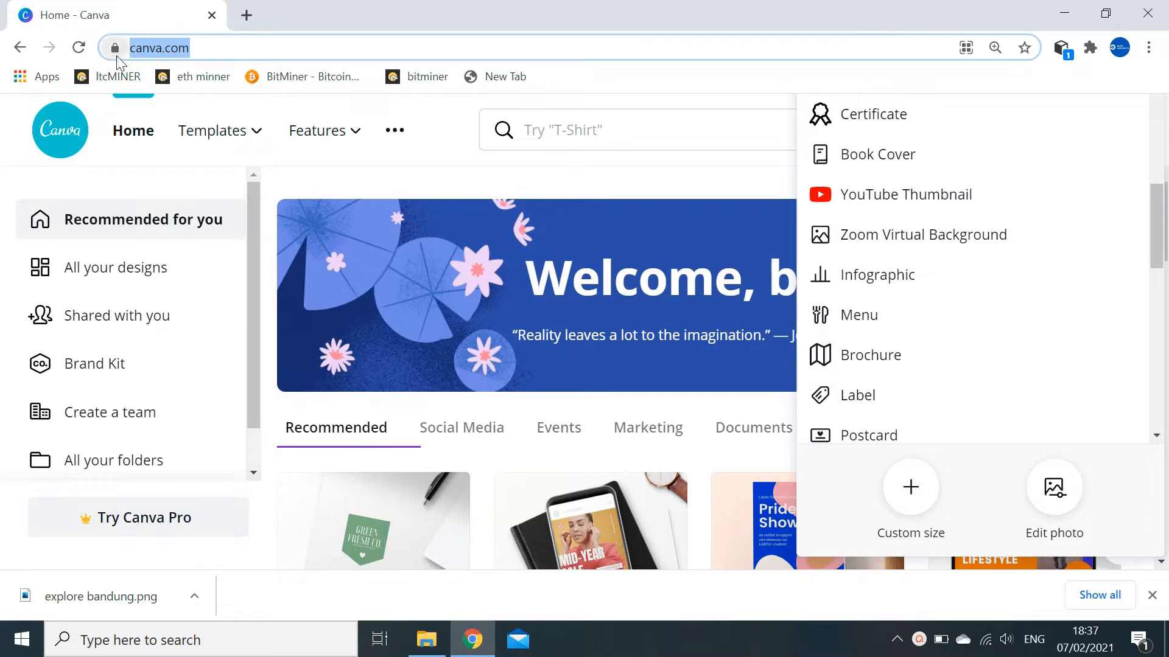
{"action": "left_click", "coordinate": [246, 45]}
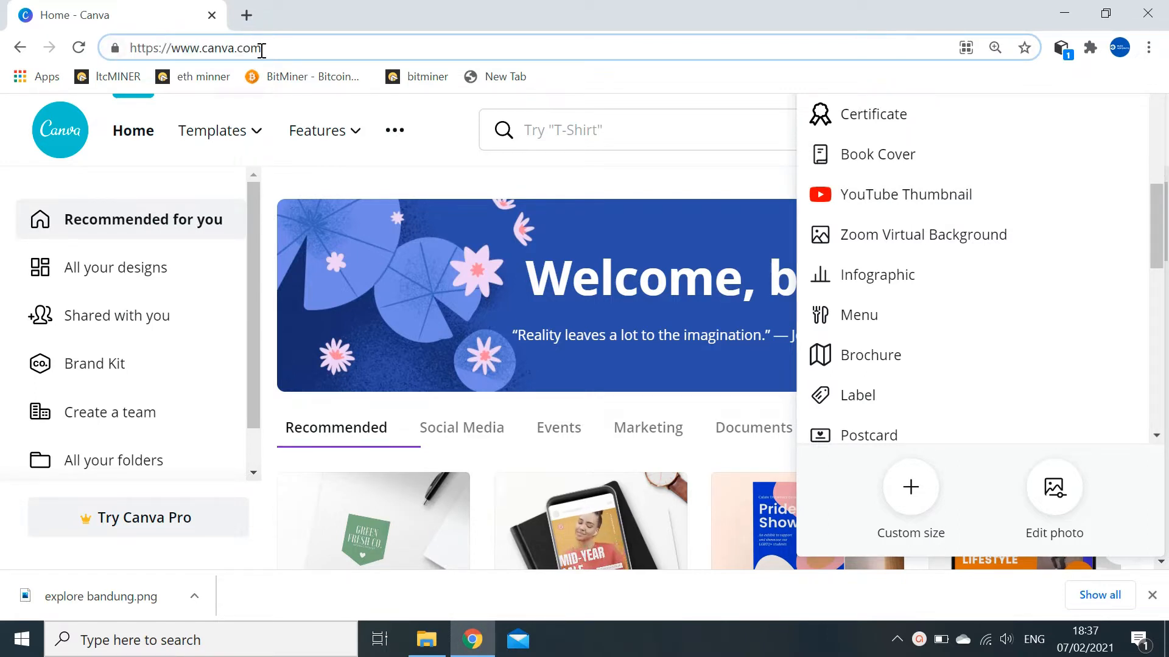
{"action": "left_click_drag", "start_coordinate": [260, 46], "coordinate": [302, 49]}
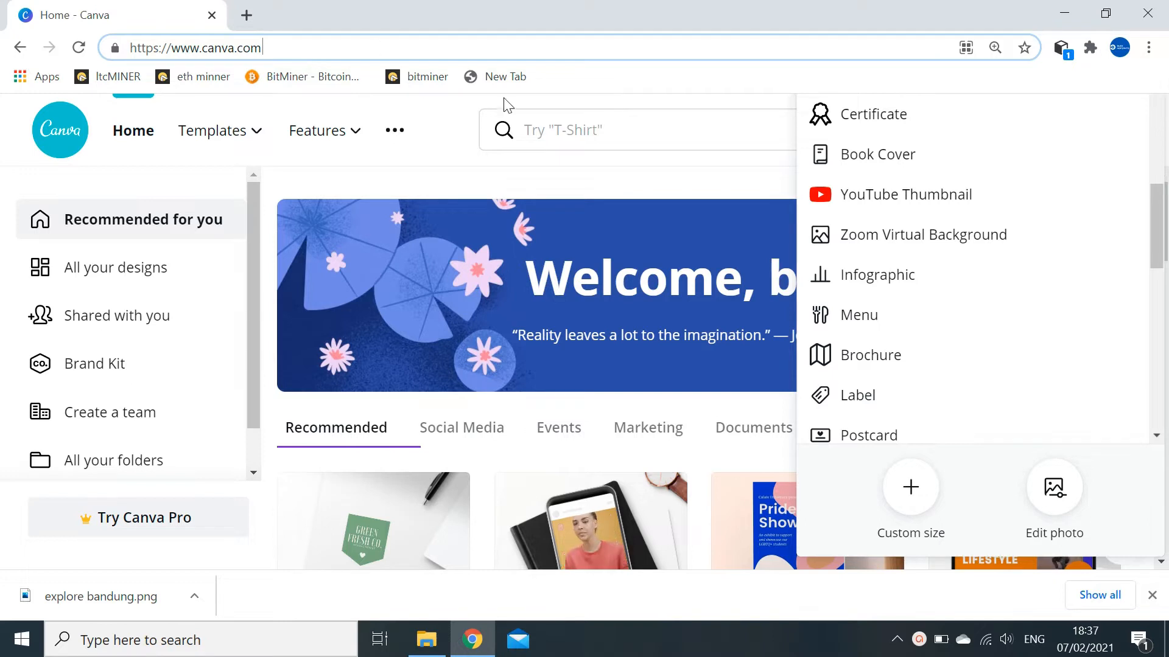
{"action": "left_click", "coordinate": [440, 147]}
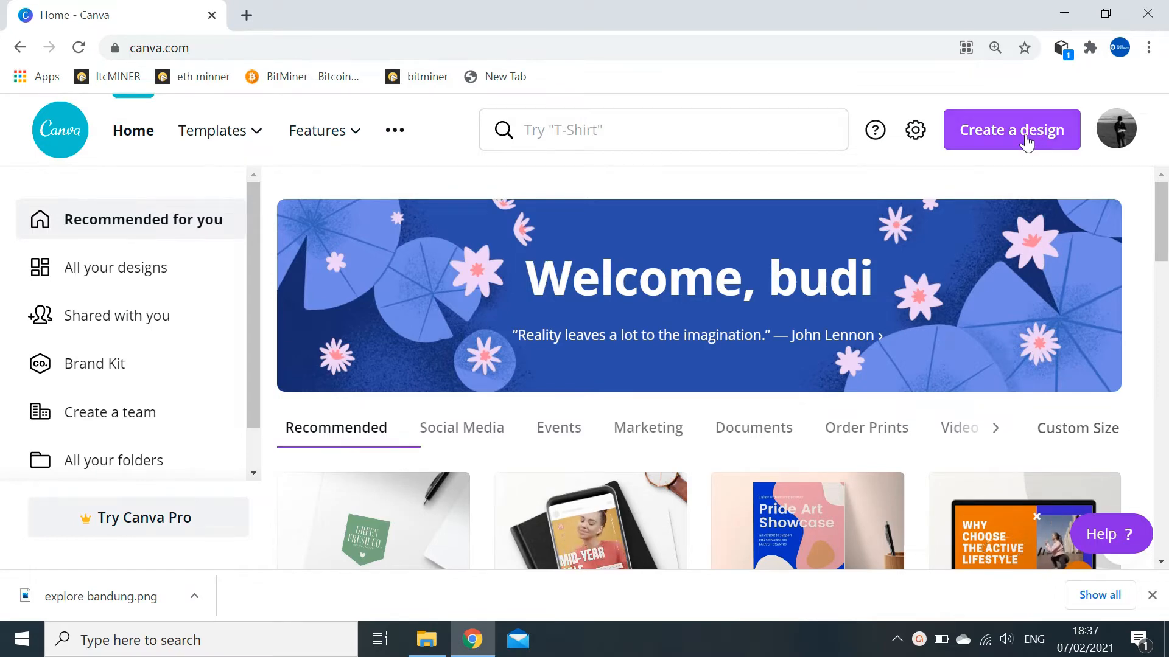
- Start a new 1280 × 720 YouTube Thumbnail design from the Create a design list
{"action": "left_click", "coordinate": [1027, 142]}
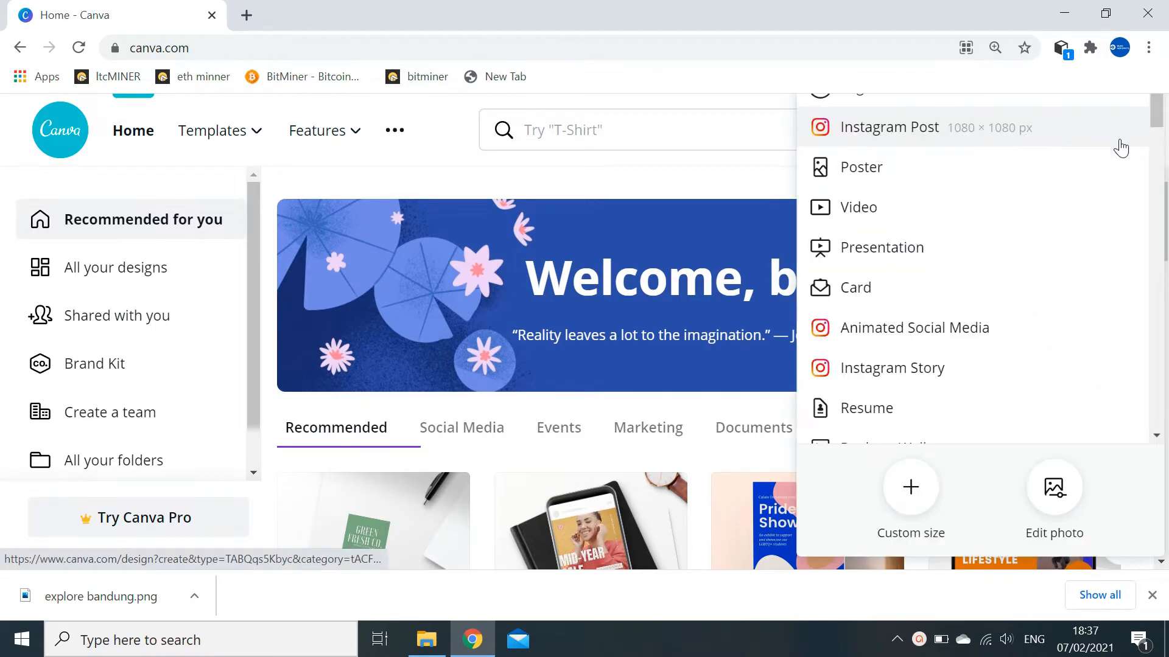
{"action": "left_click_drag", "start_coordinate": [1156, 122], "coordinate": [1163, 249]}
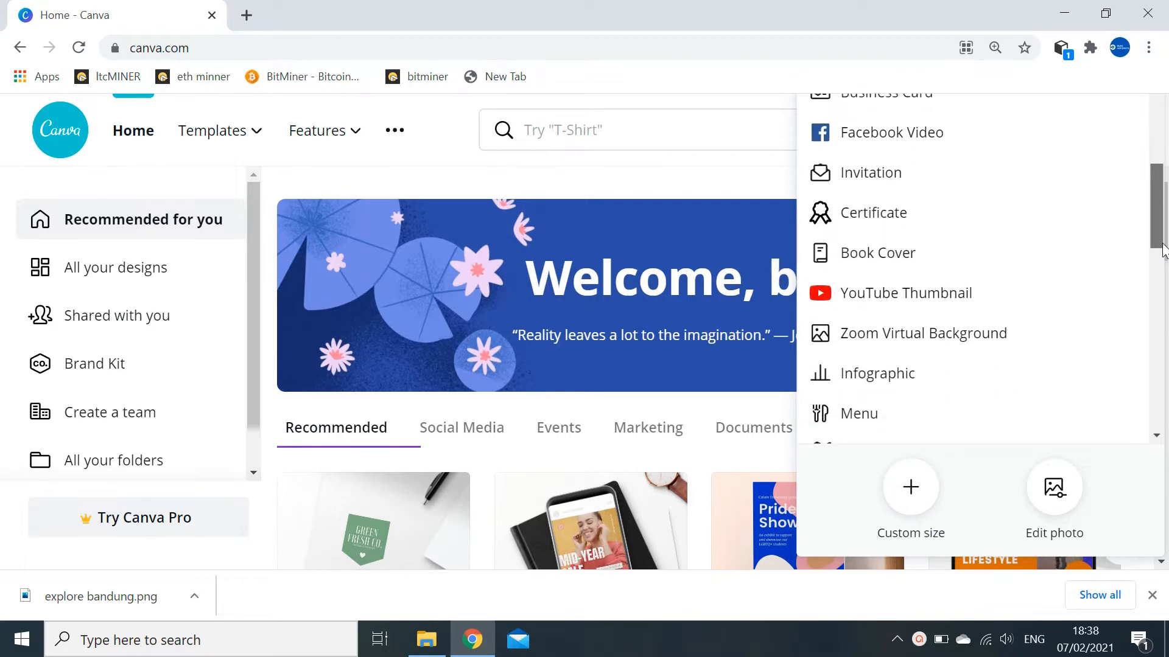
{"action": "left_click", "coordinate": [954, 306]}
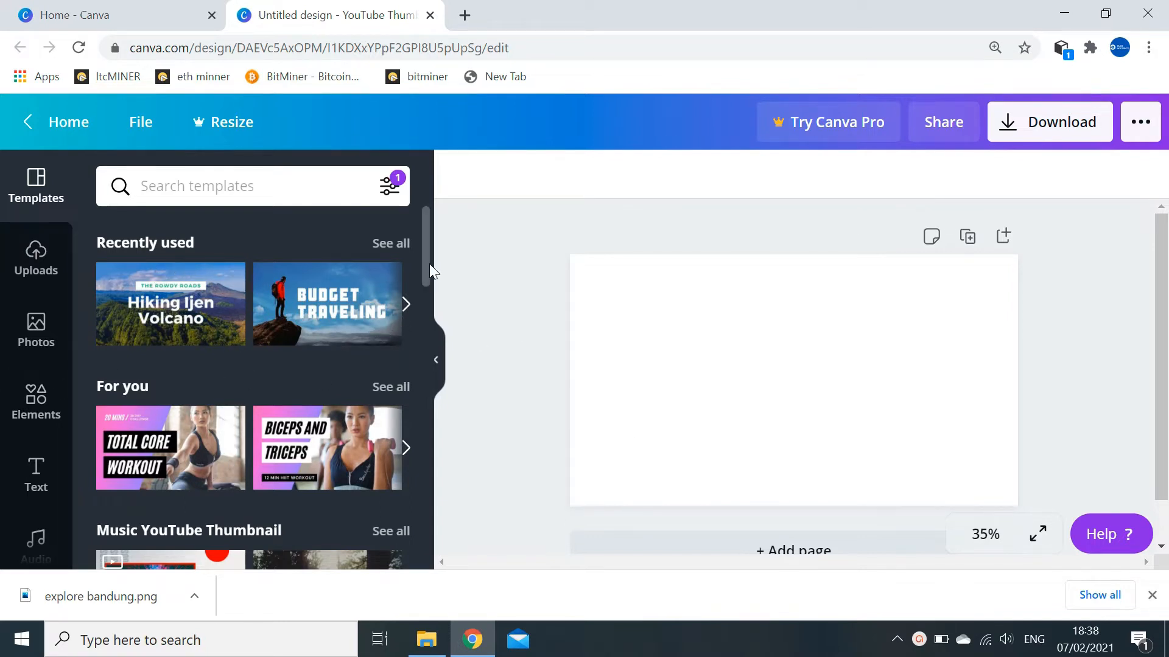
- Apply the Budget Traveling template, with its hiker on a rock, to the blank thumbnail
{"action": "left_click_drag", "start_coordinate": [428, 265], "coordinate": [452, 327]}
{"action": "left_click", "coordinate": [207, 187]}
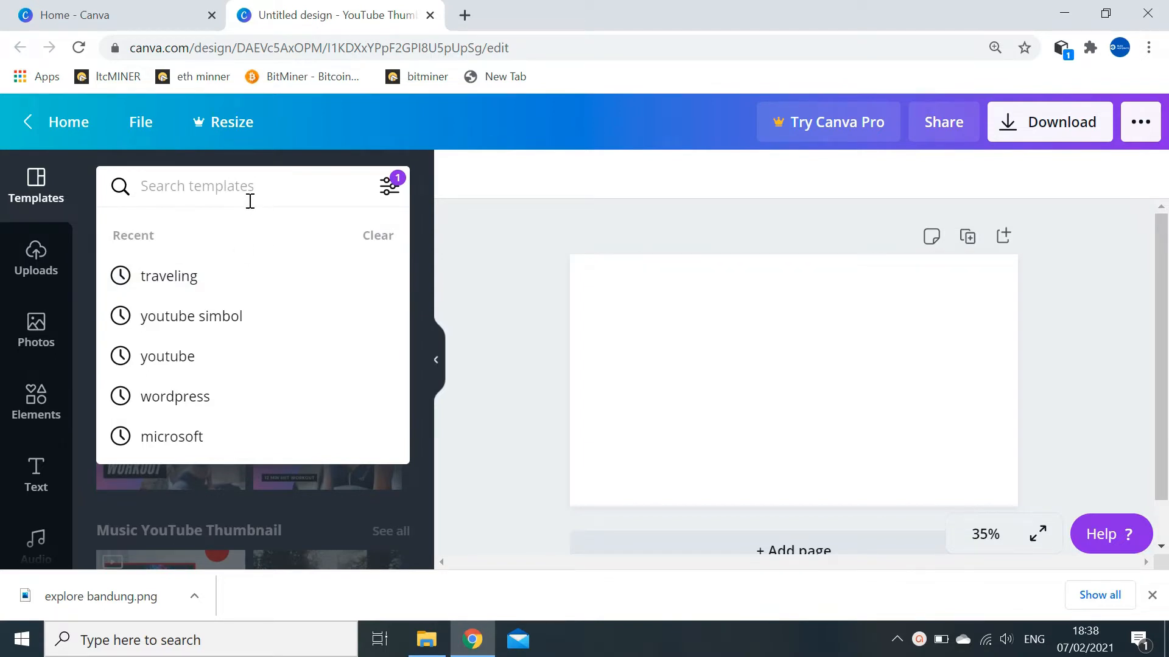
{"action": "left_click", "coordinate": [424, 241]}
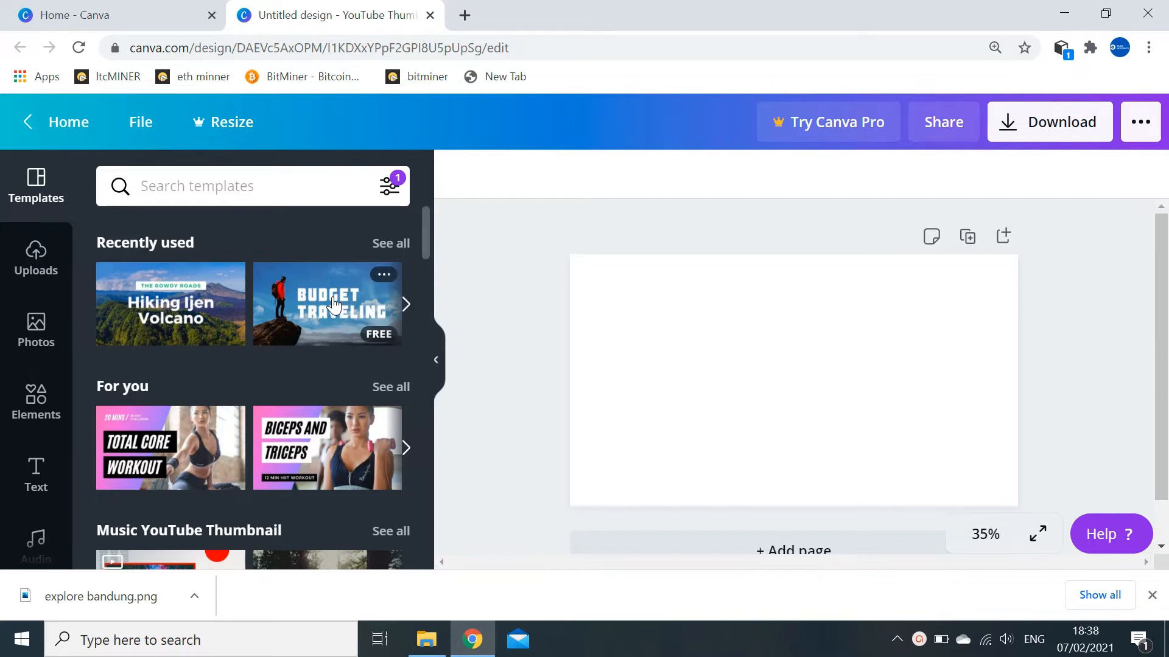
{"action": "left_click_drag", "start_coordinate": [333, 304], "coordinate": [695, 312]}
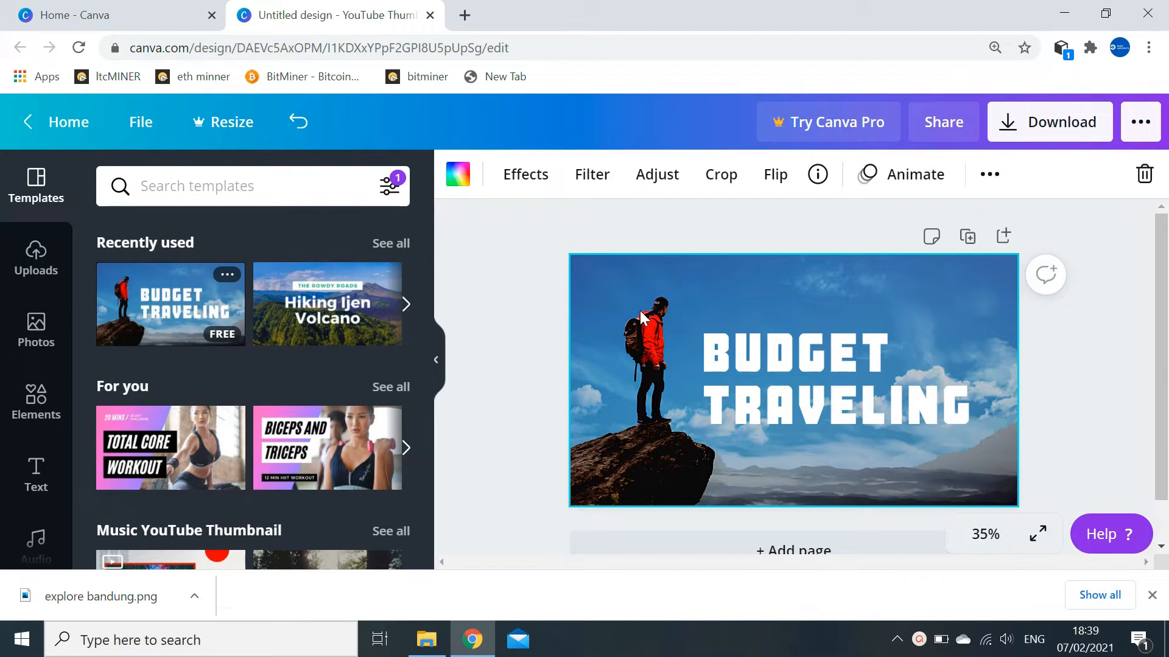
- Open Uploads, cancel the device upload dialog, and return to the uploaded images list
{"action": "left_click", "coordinate": [40, 266]}
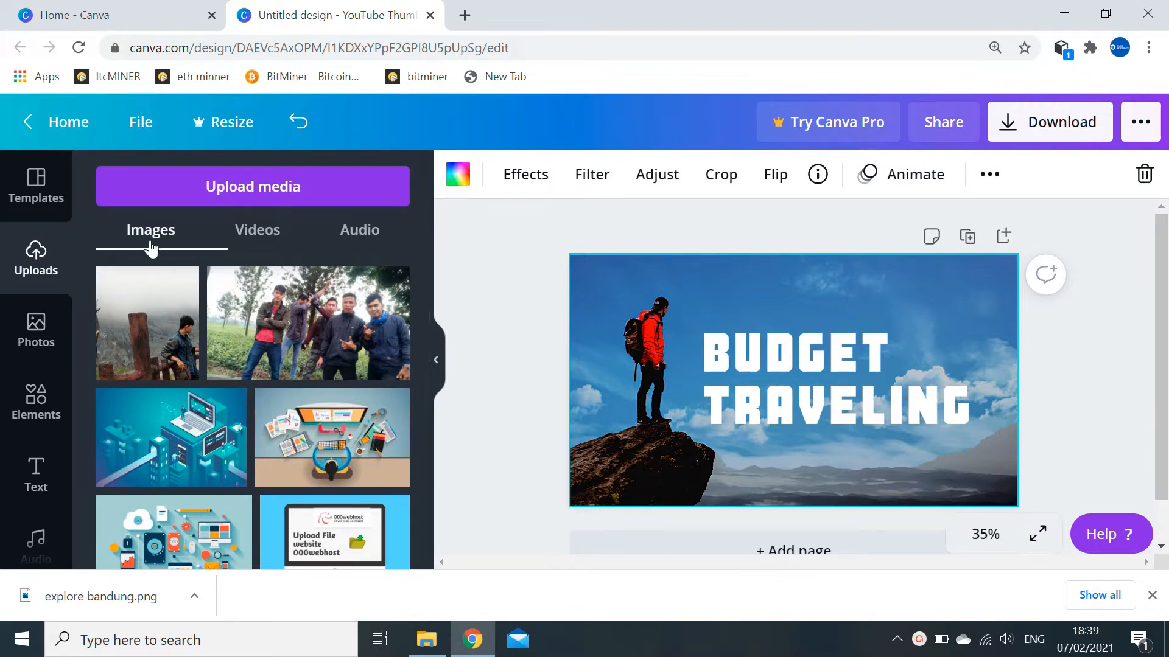
{"action": "left_click", "coordinate": [222, 194]}
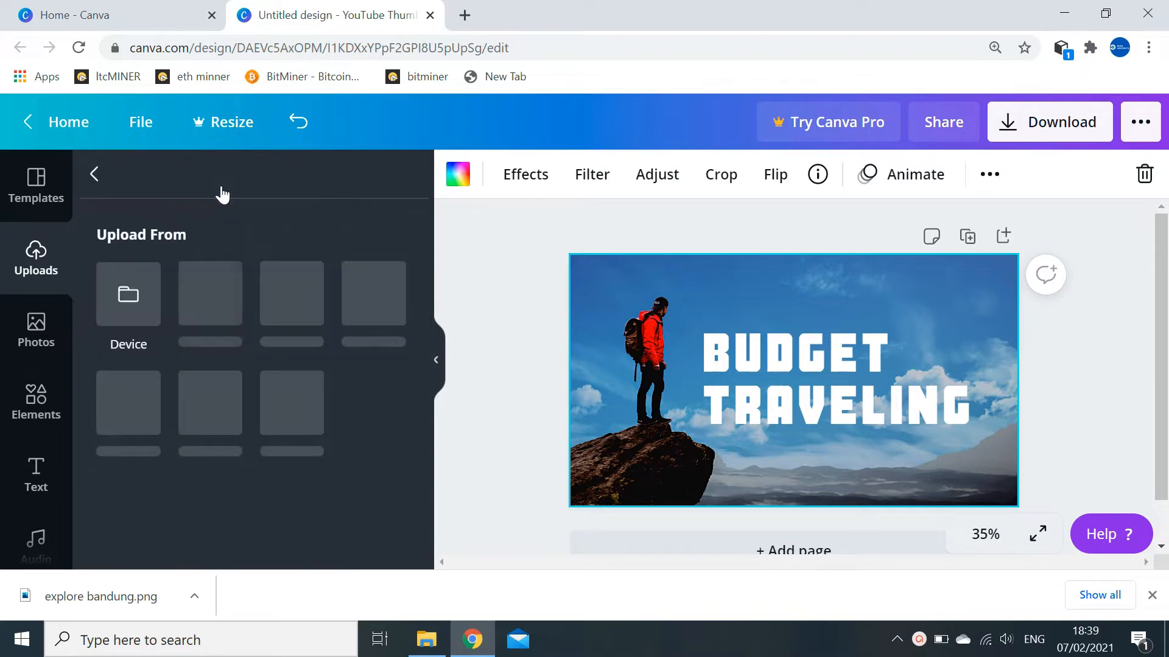
{"action": "left_click", "coordinate": [128, 304]}
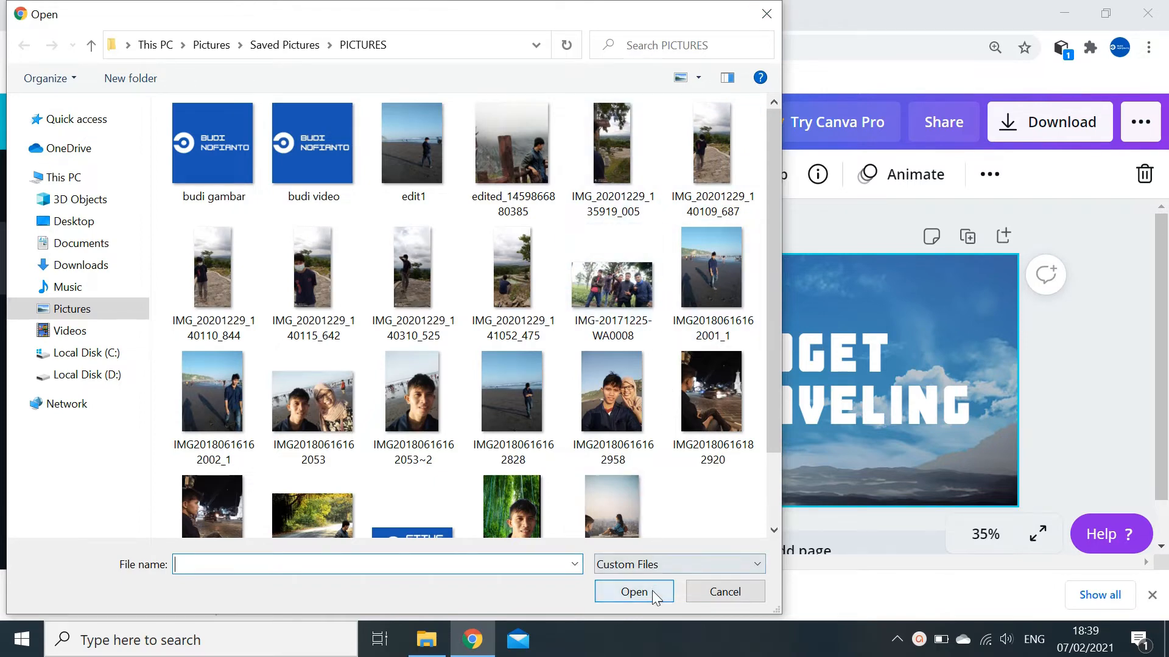
{"action": "left_click", "coordinate": [766, 13]}
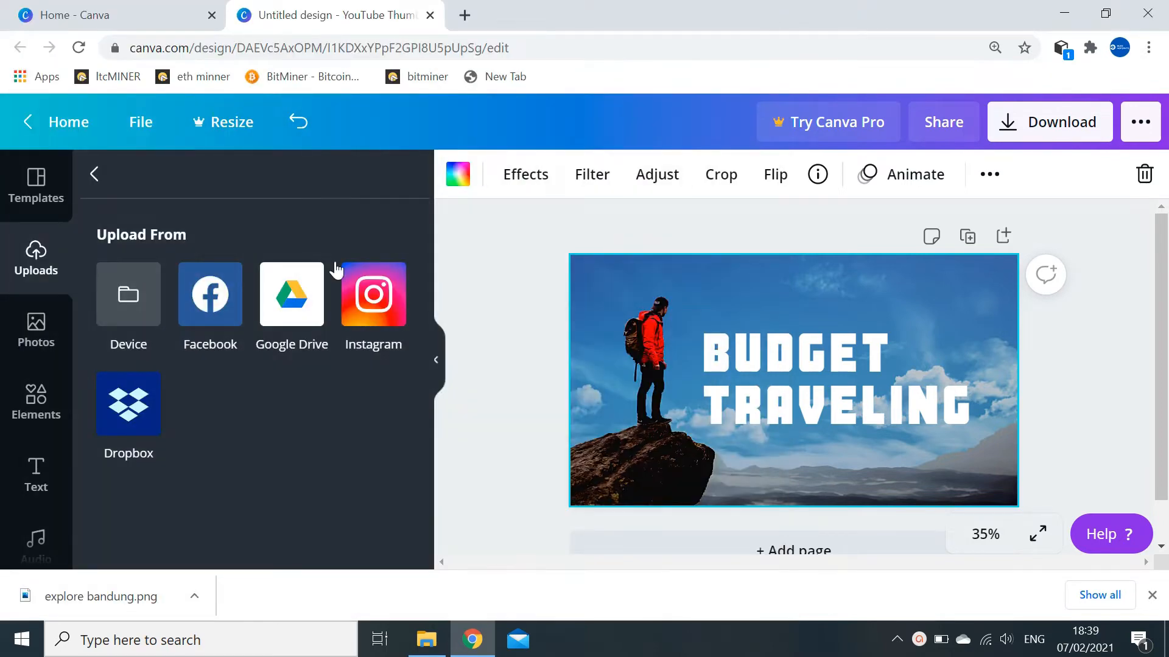
{"action": "left_click", "coordinate": [95, 180]}
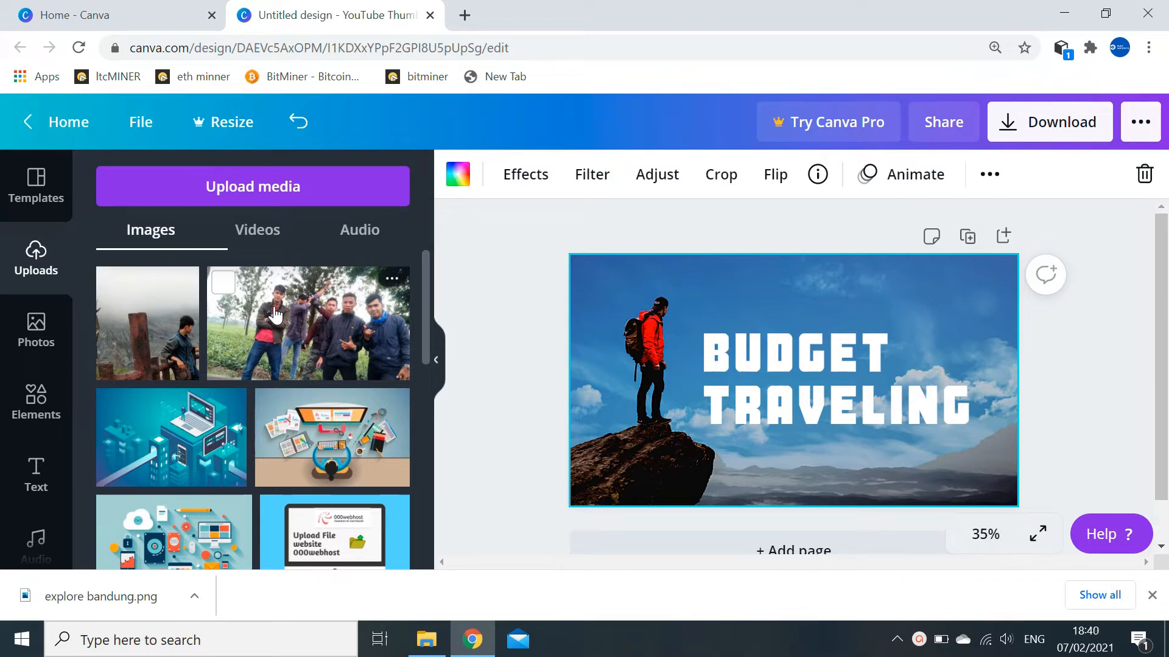
- Place the group photo on the thumbnail and stretch it to cover the whole page
{"action": "left_click_drag", "start_coordinate": [275, 315], "coordinate": [718, 324]}
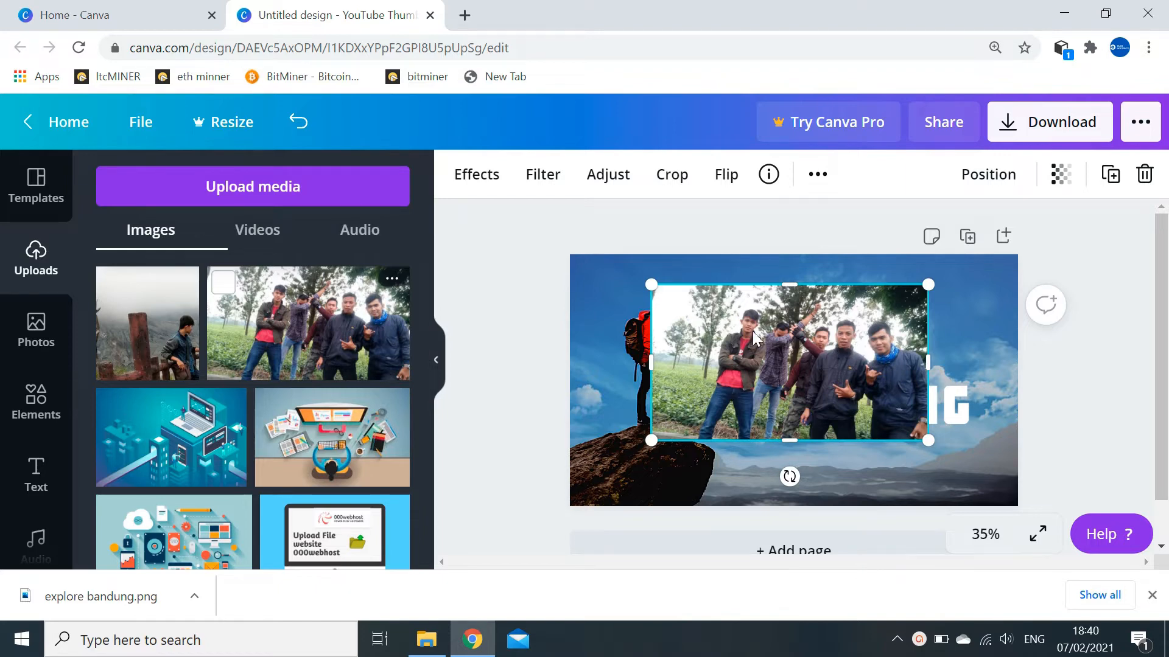
{"action": "left_click_drag", "start_coordinate": [651, 364], "coordinate": [569, 374]}
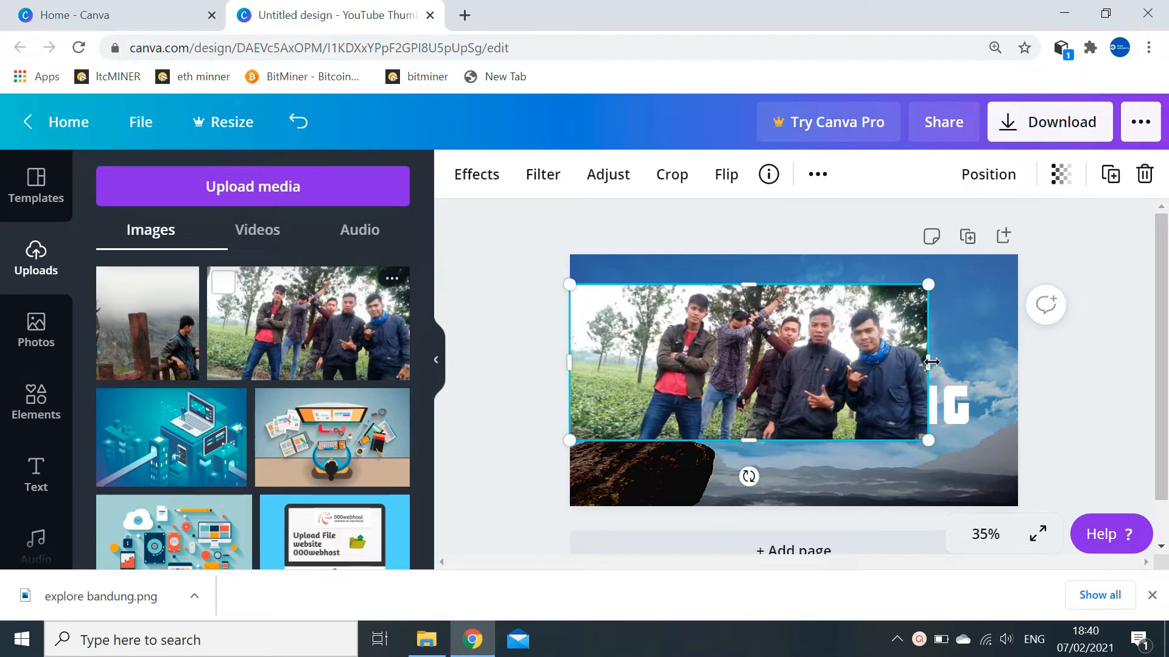
{"action": "left_click_drag", "start_coordinate": [930, 362], "coordinate": [1020, 361]}
{"action": "left_click_drag", "start_coordinate": [795, 281], "coordinate": [796, 254]}
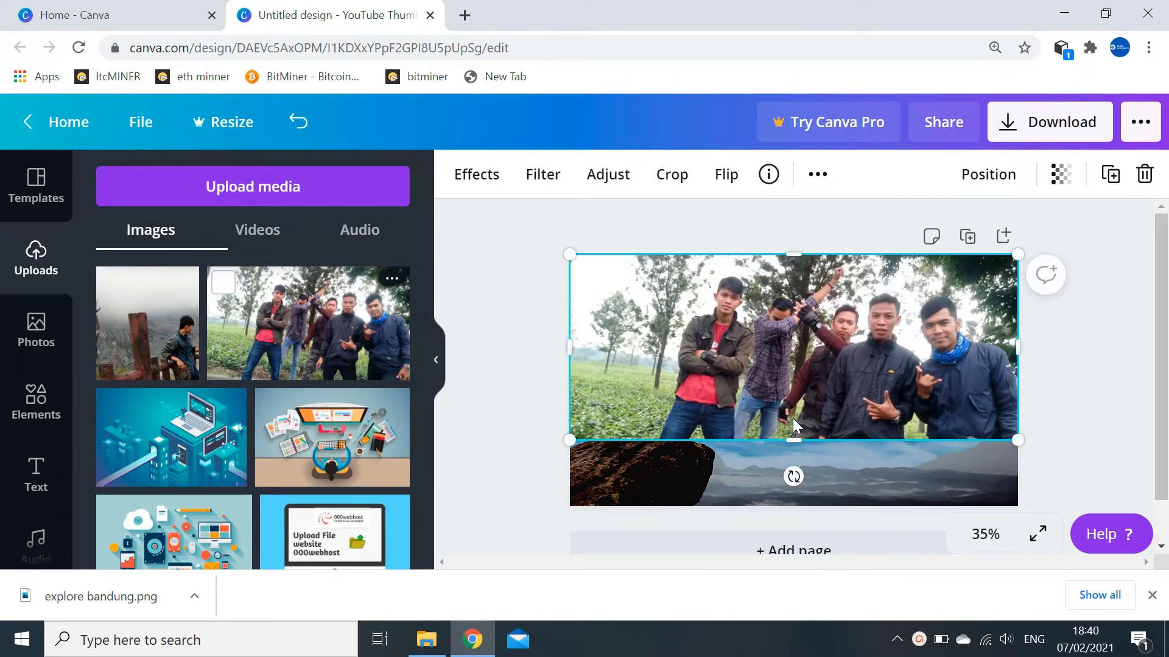
{"action": "left_click_drag", "start_coordinate": [793, 440], "coordinate": [800, 501]}
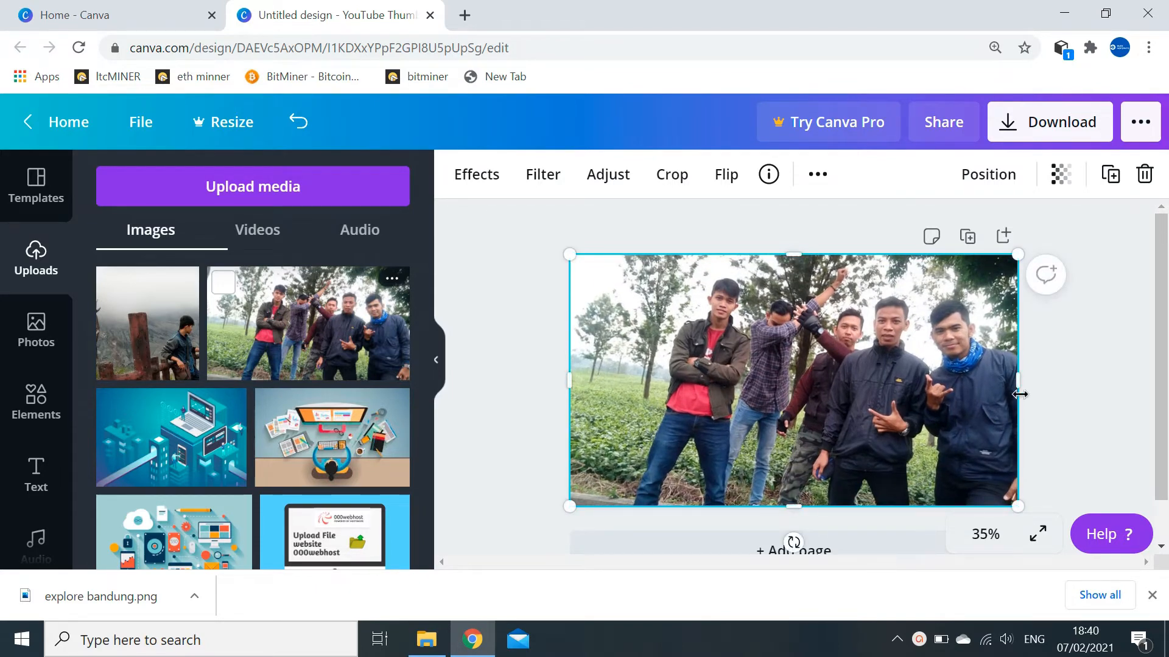
{"action": "left_click", "coordinate": [1042, 382]}
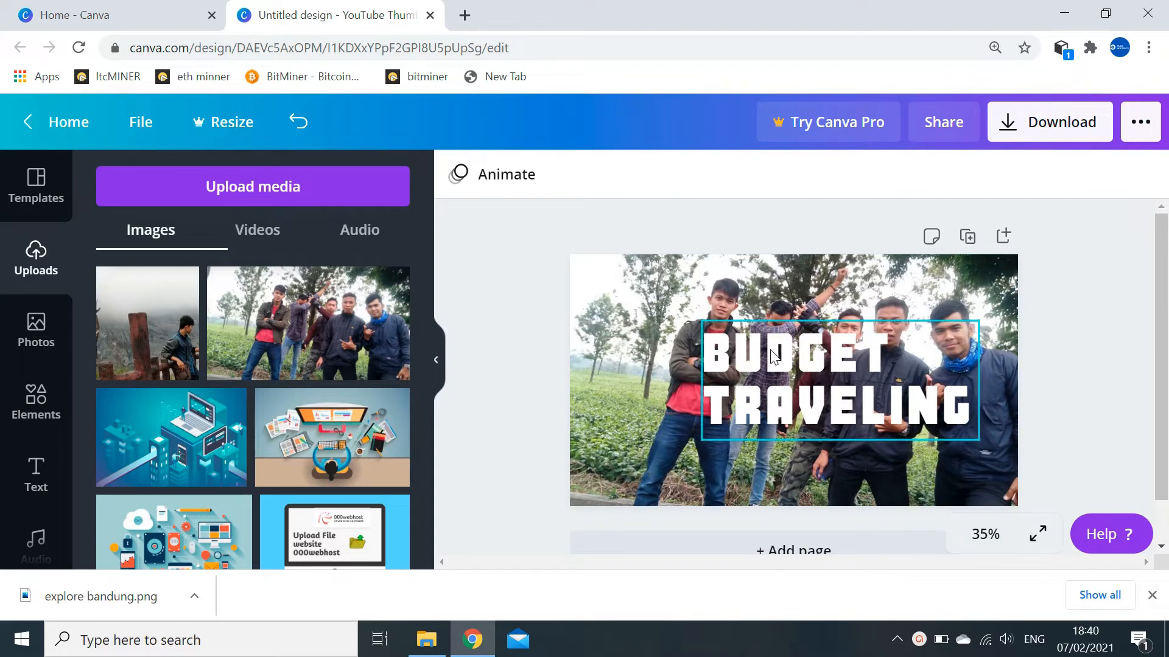
- Move the BUDGET TRAVELING title lower left and retype it as MEMBUAT THUMBNAIL YOUTUBE
{"action": "left_click", "coordinate": [824, 350]}
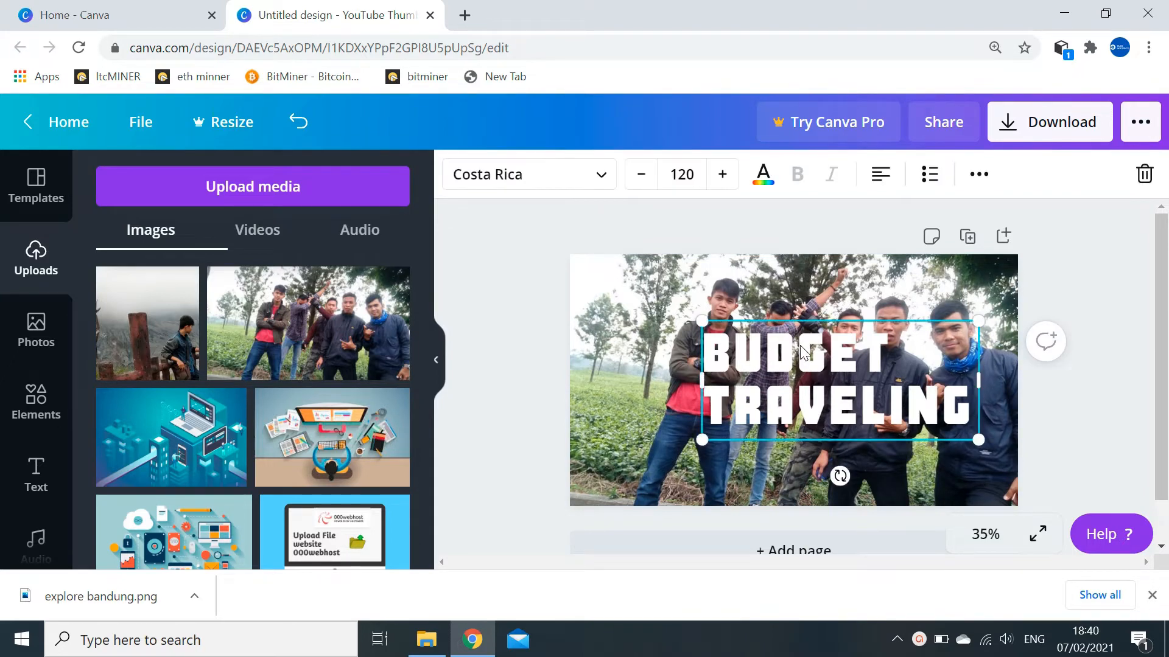
{"action": "left_click_drag", "start_coordinate": [824, 349], "coordinate": [694, 421]}
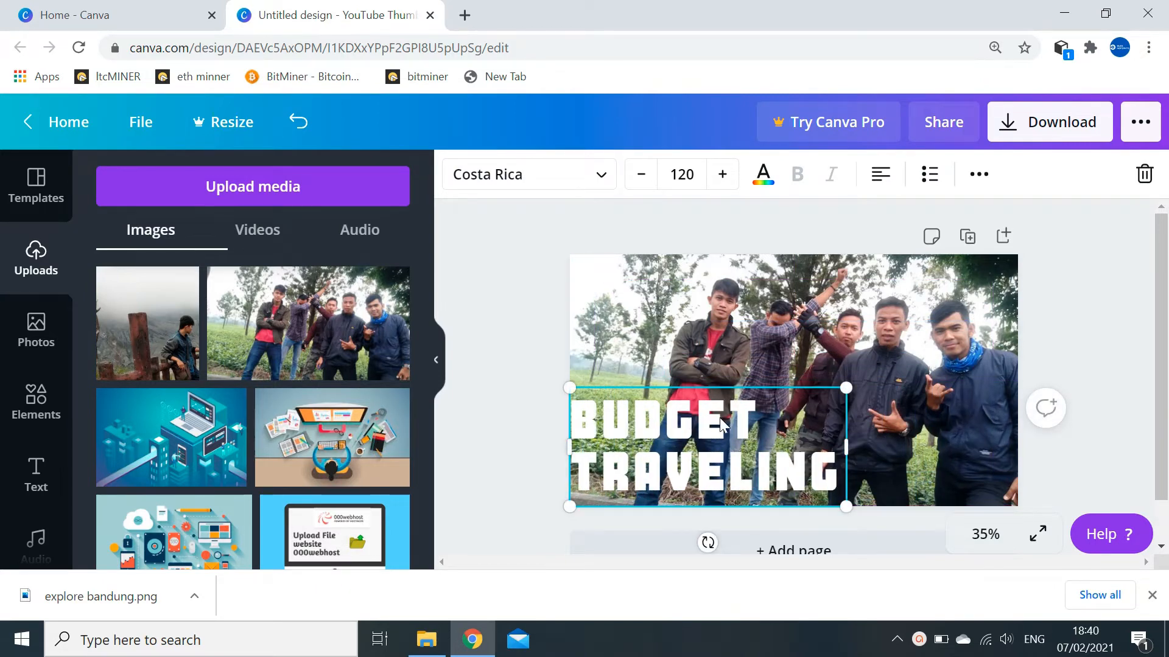
{"action": "double_click", "coordinate": [817, 470]}
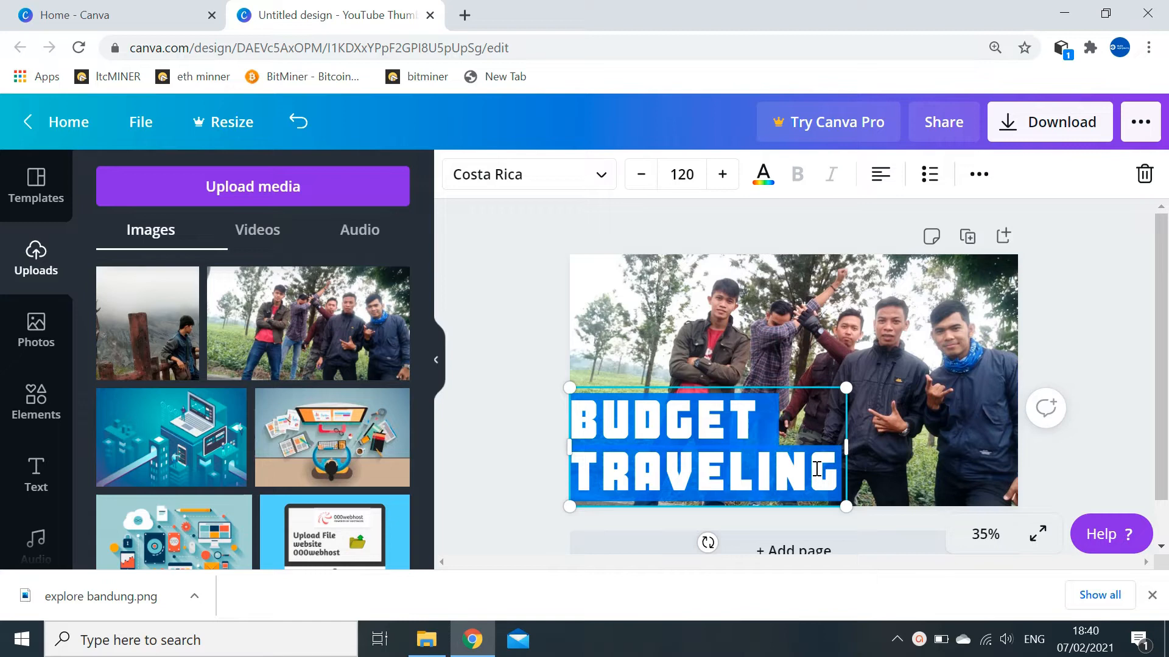
{"action": "type", "text": "MEM"}
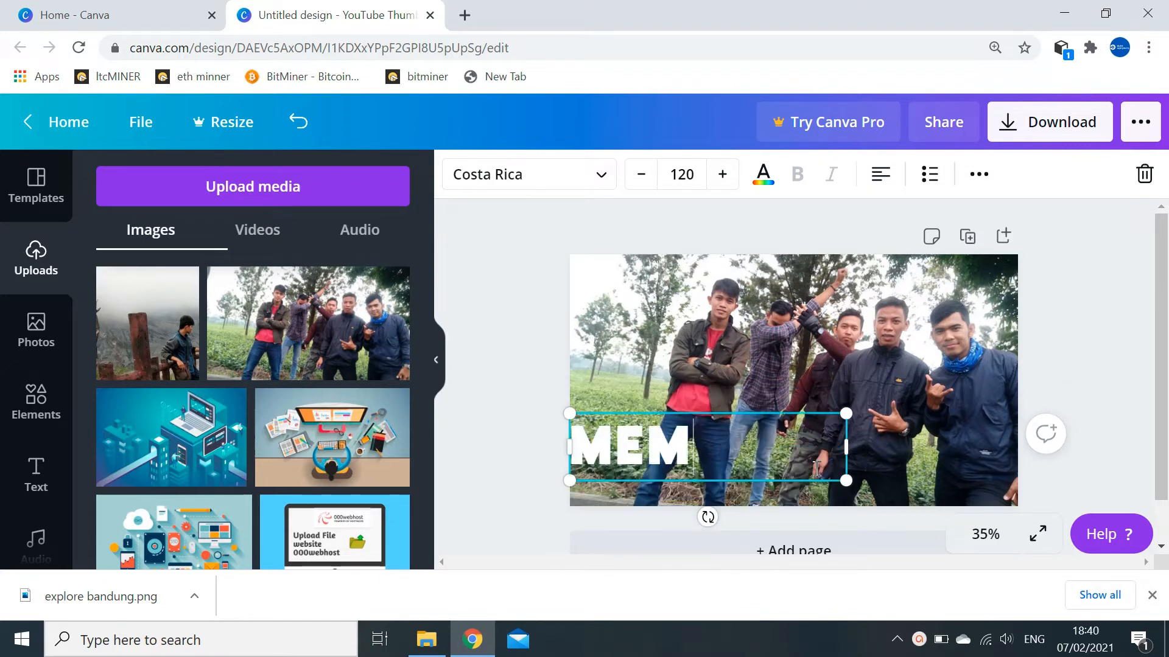
{"action": "type", "text": "BUAT"}
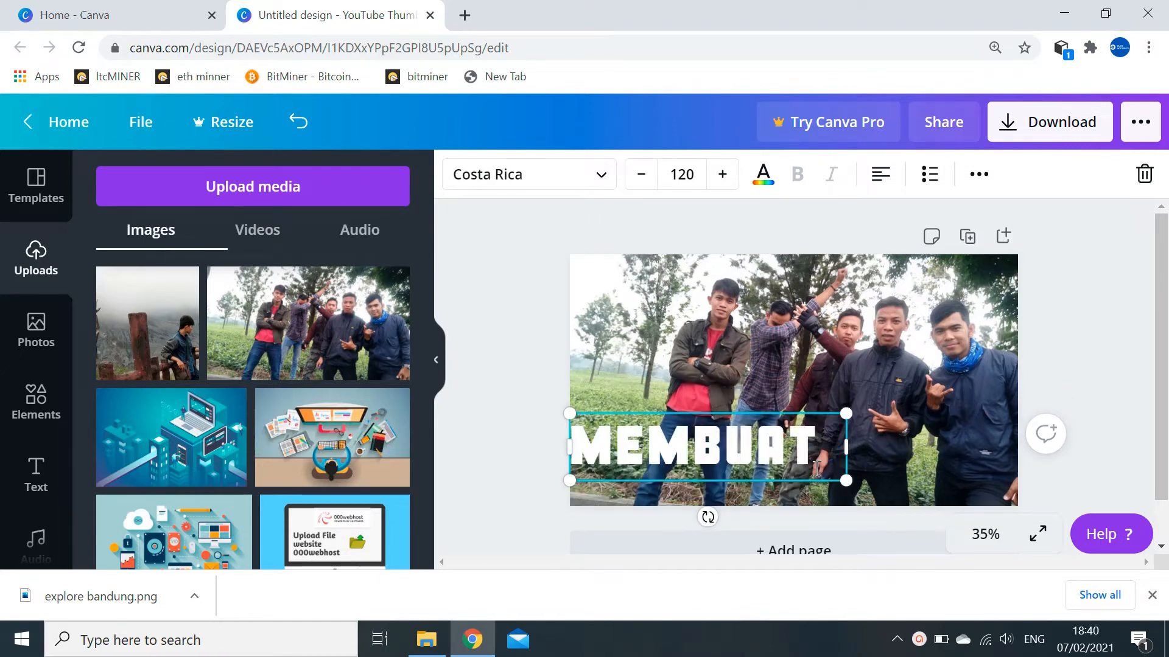
{"action": "type", "text": " THU"}
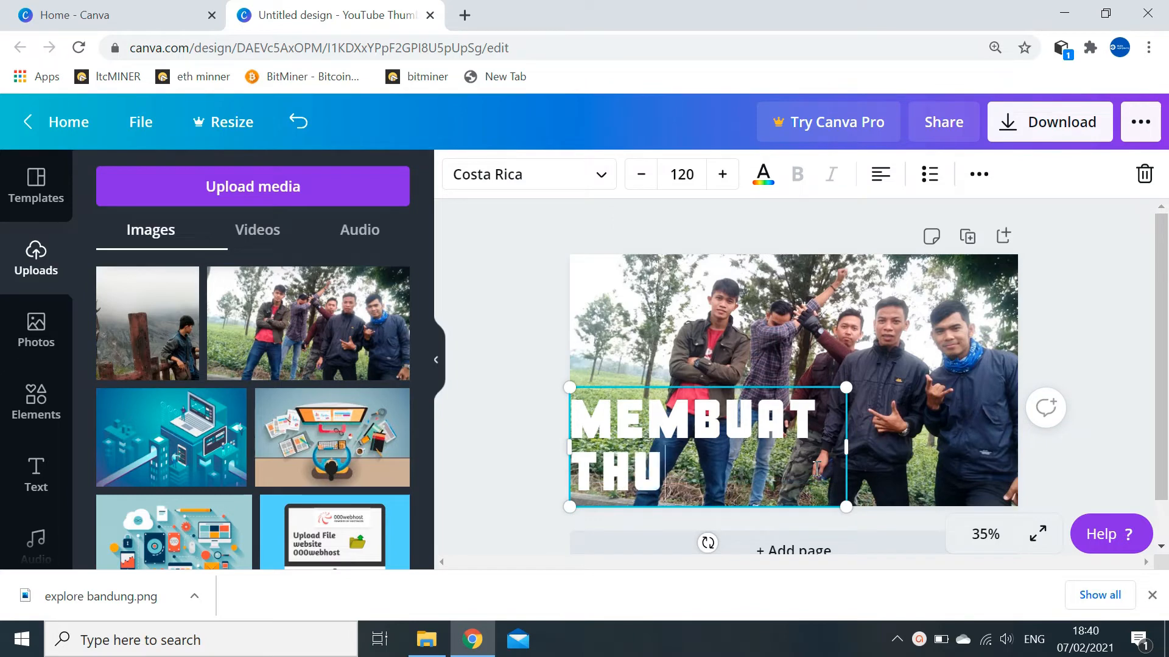
{"action": "type", "text": "MBNAIL"}
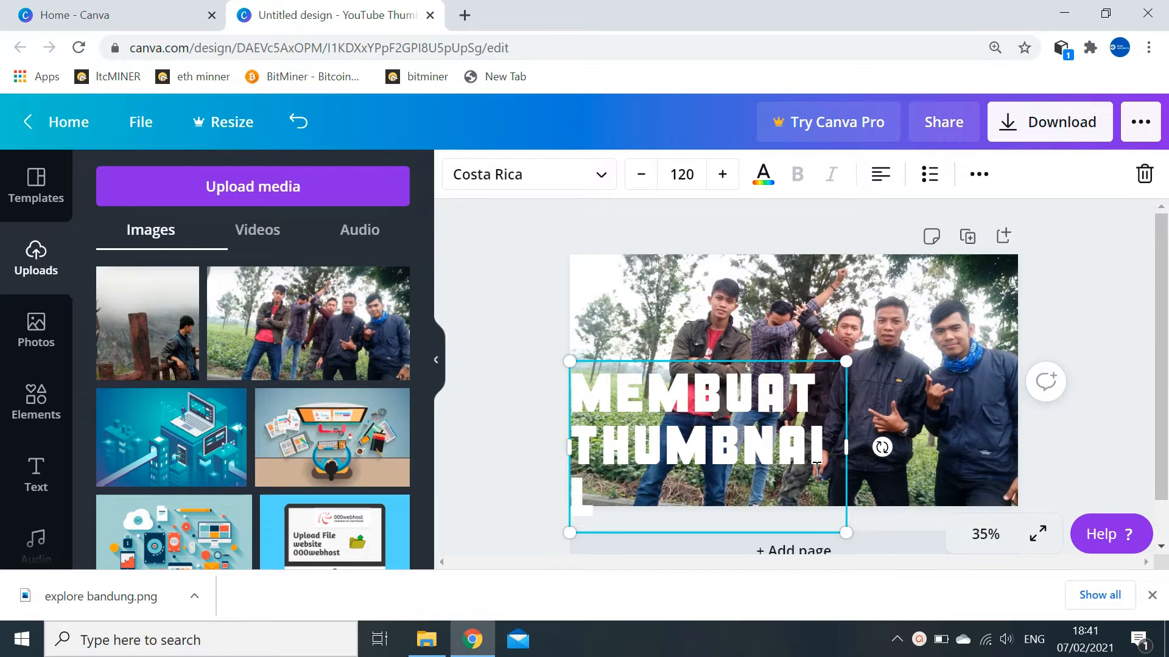
{"action": "type", "text": "YOUTU"}
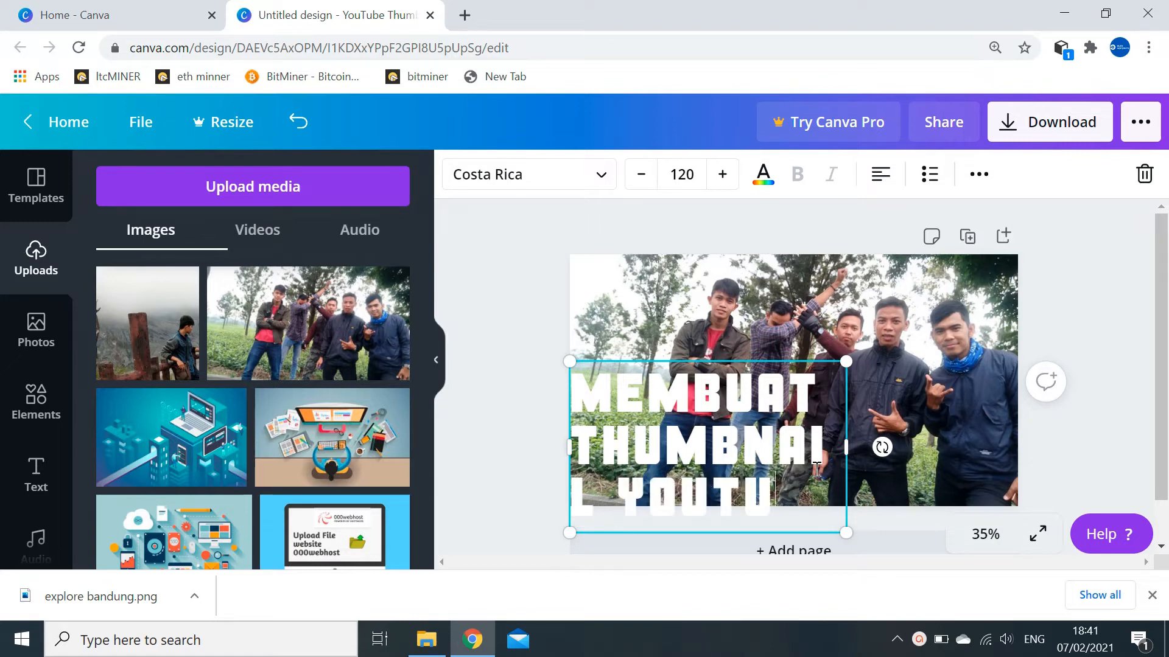
{"action": "type", "text": "BE"}
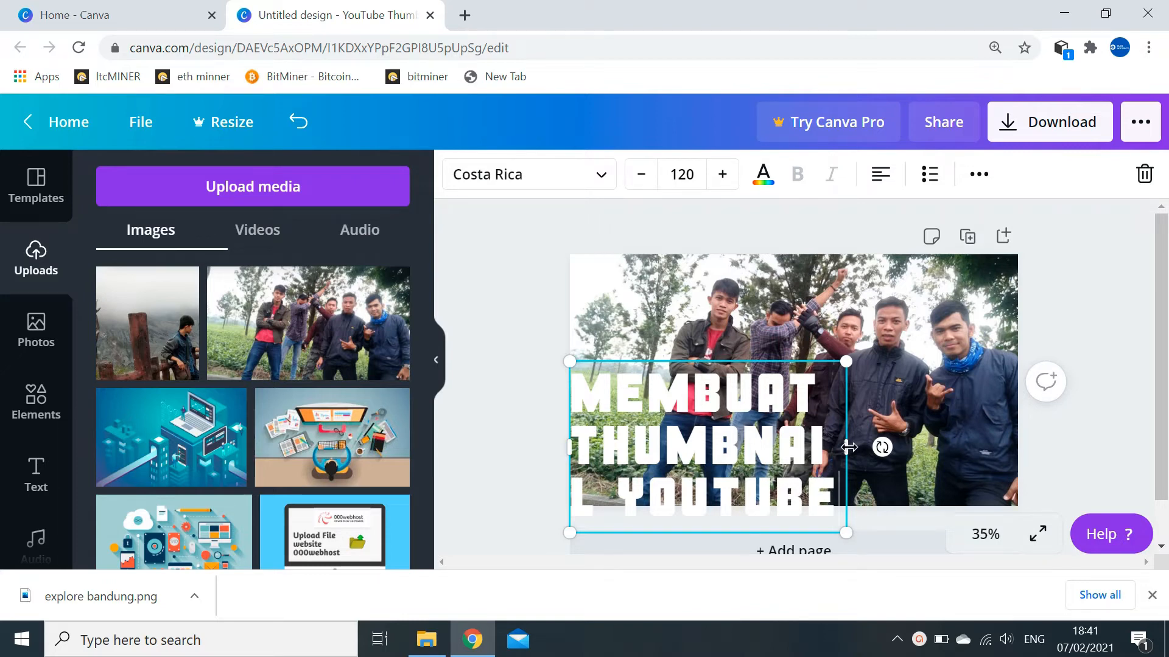
- Widen the title box across the photo and raise it slightly
{"action": "left_click_drag", "start_coordinate": [848, 448], "coordinate": [1017, 429]}
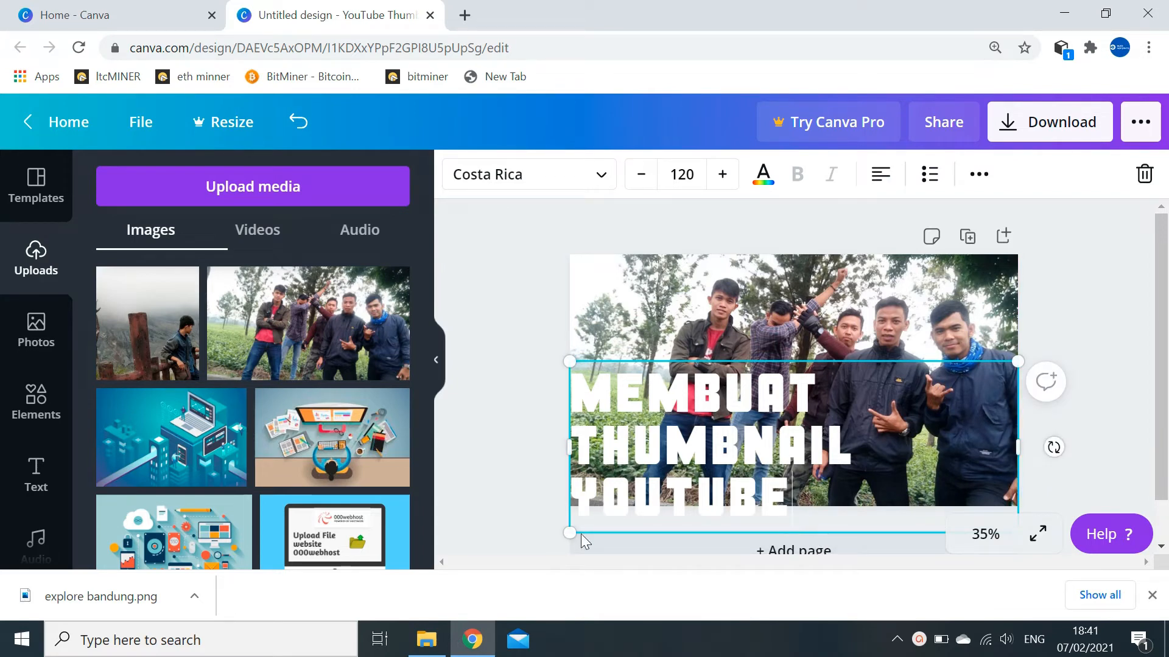
{"action": "left_click_drag", "start_coordinate": [568, 531], "coordinate": [583, 488]}
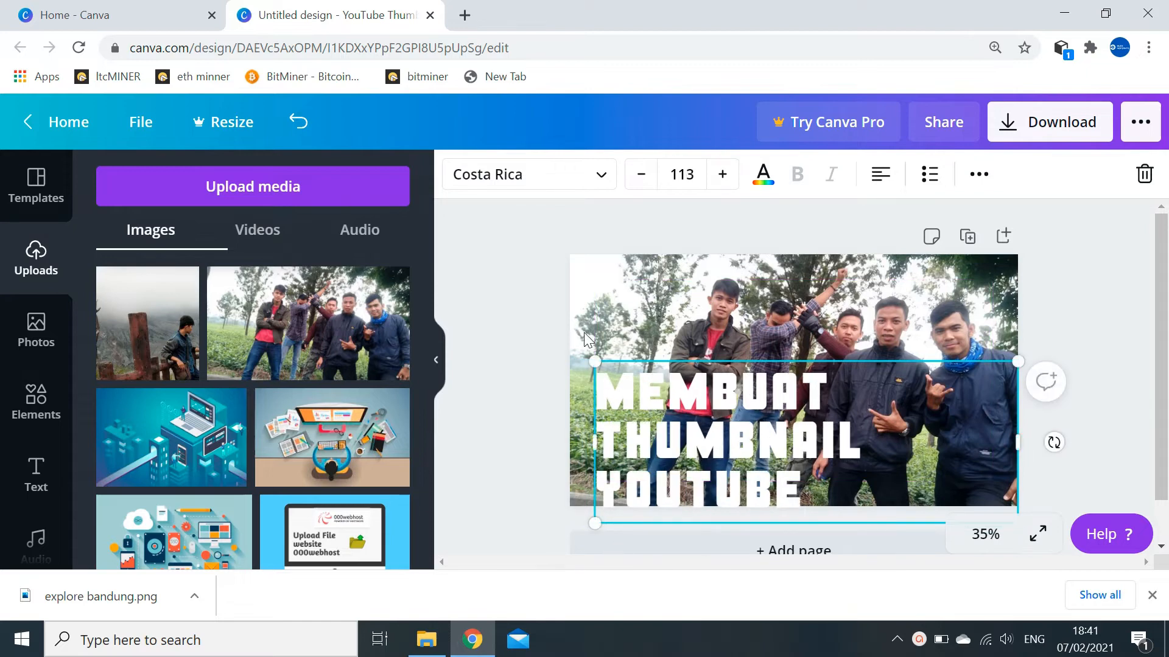
{"action": "left_click_drag", "start_coordinate": [596, 362], "coordinate": [569, 352]}
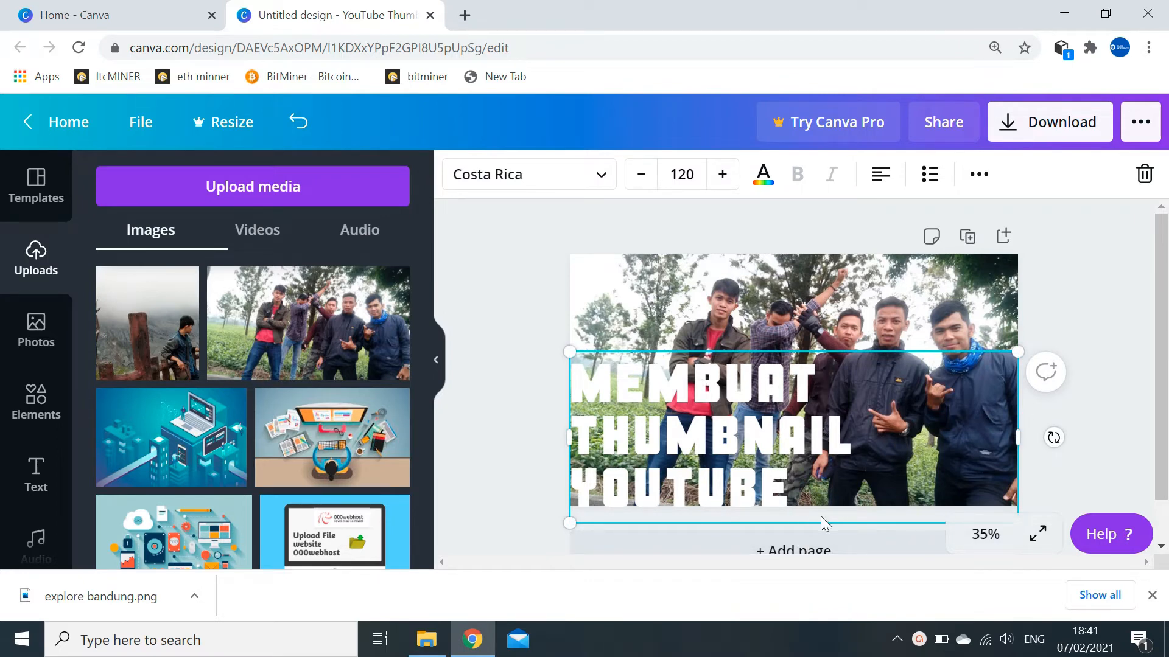
{"action": "left_click_drag", "start_coordinate": [823, 524], "coordinate": [819, 508]}
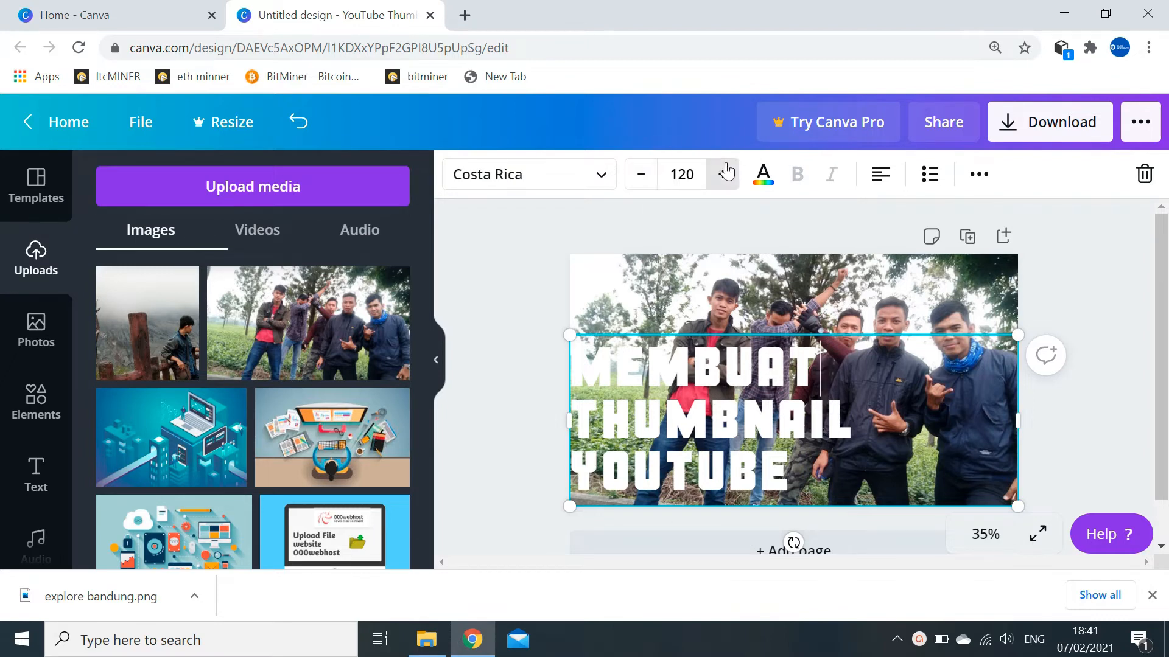
- Shrink the title's font size step by step and nudge it lower
{"action": "left_click", "coordinate": [640, 176]}
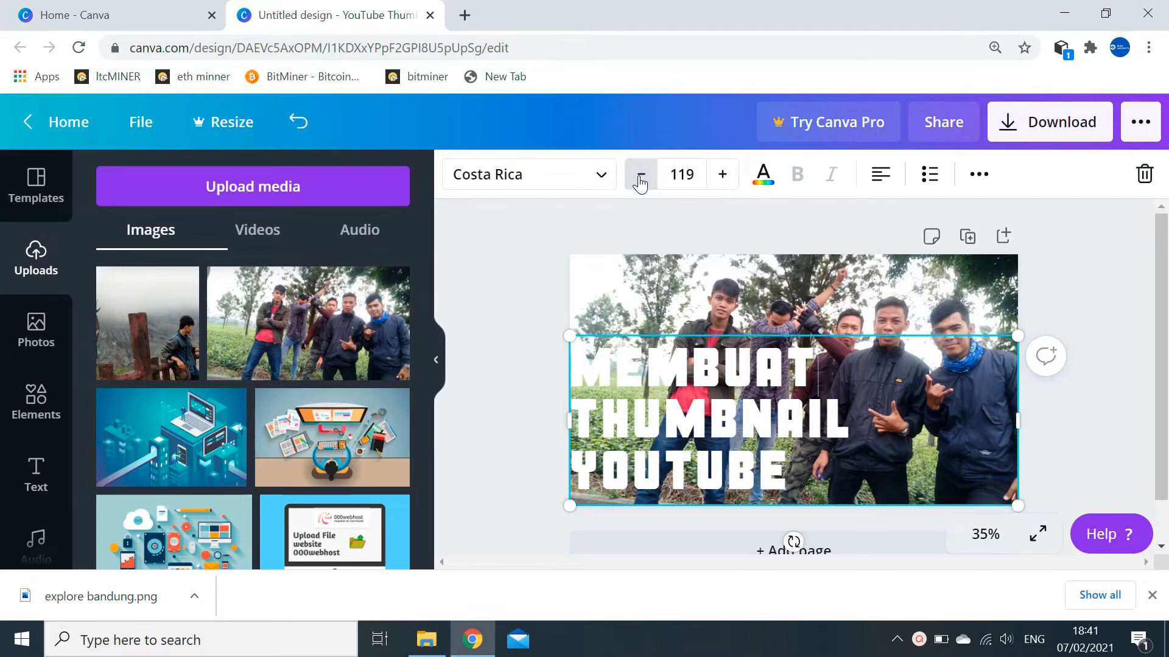
{"action": "left_click", "coordinate": [641, 175]}
{"action": "left_click", "coordinate": [640, 175]}
{"action": "left_click", "coordinate": [641, 176]}
{"action": "left_click", "coordinate": [640, 175]}
{"action": "left_click", "coordinate": [641, 175]}
{"action": "left_click", "coordinate": [640, 176]}
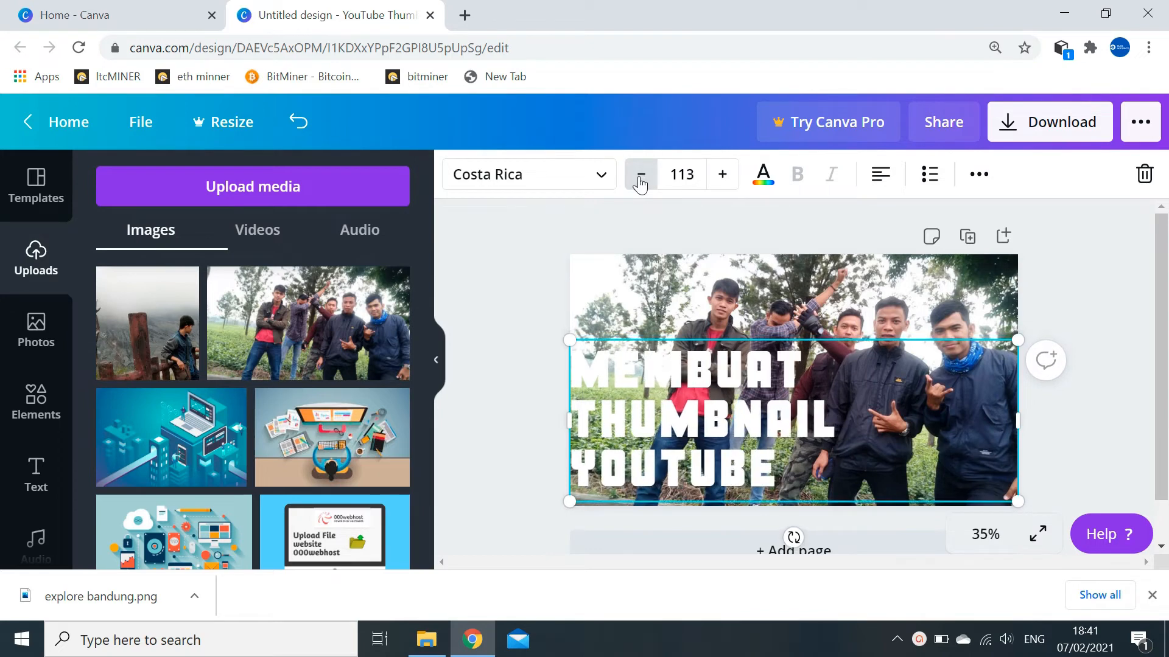
{"action": "left_click", "coordinate": [640, 175]}
{"action": "left_click", "coordinate": [641, 175]}
{"action": "left_click", "coordinate": [641, 175]}
{"action": "left_click", "coordinate": [640, 177]}
{"action": "left_click", "coordinate": [641, 178]}
{"action": "left_click", "coordinate": [640, 178]}
{"action": "left_click", "coordinate": [641, 178]}
{"action": "left_click", "coordinate": [640, 178]}
{"action": "left_click", "coordinate": [640, 178]}
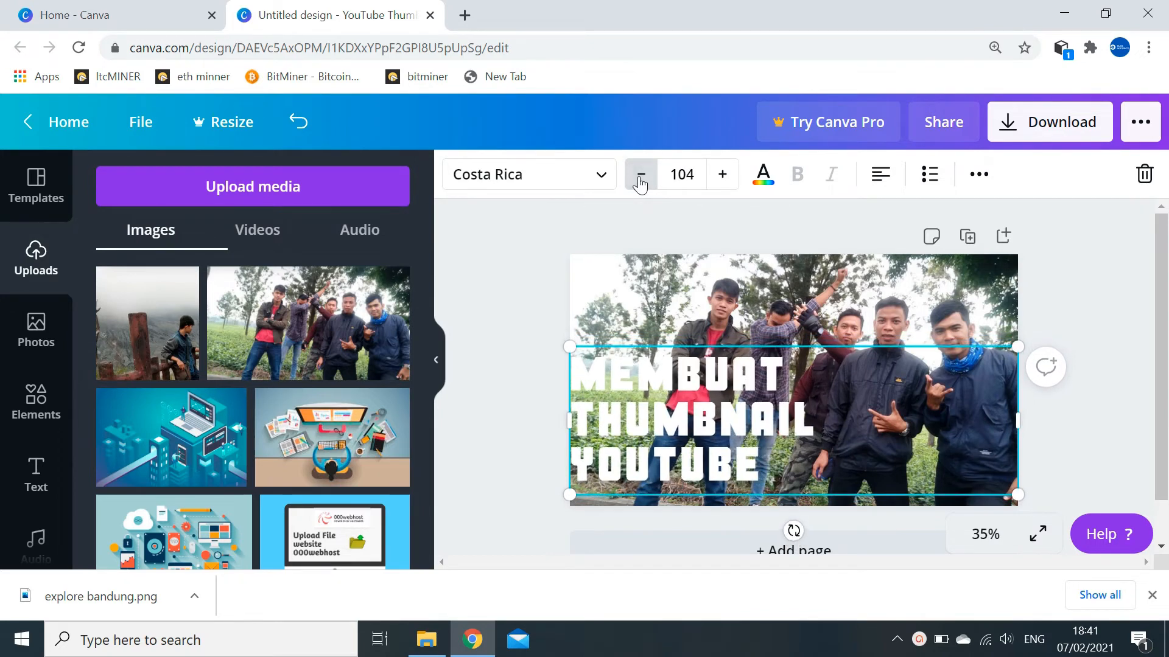
{"action": "left_click", "coordinate": [640, 177]}
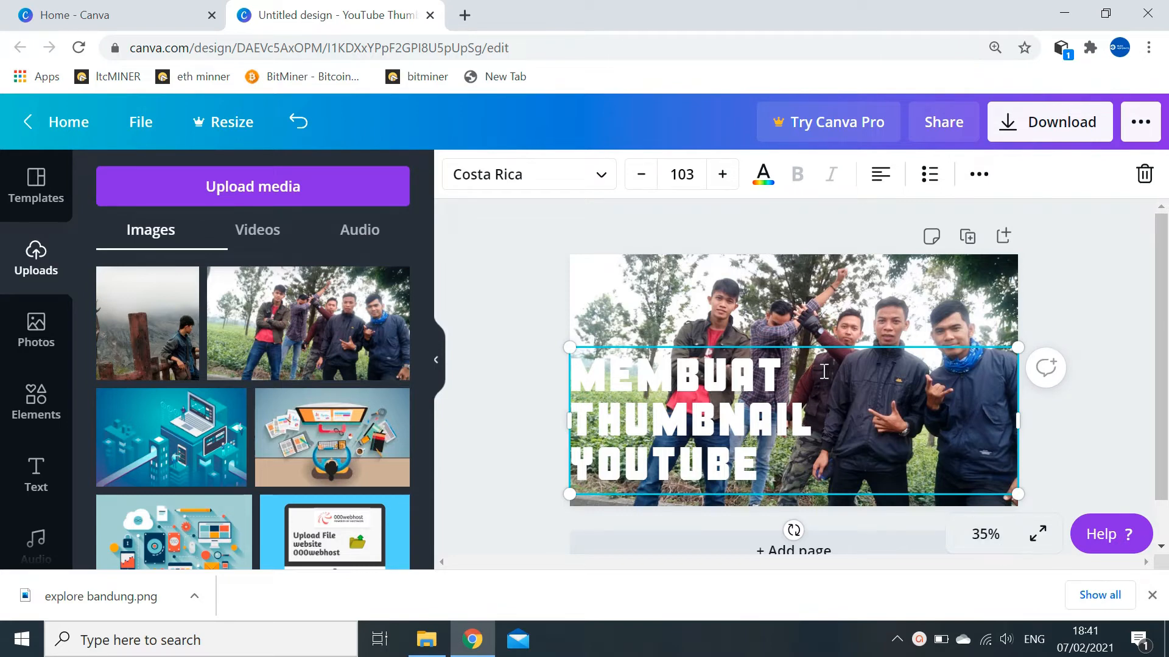
{"action": "left_click_drag", "start_coordinate": [808, 344], "coordinate": [807, 357]}
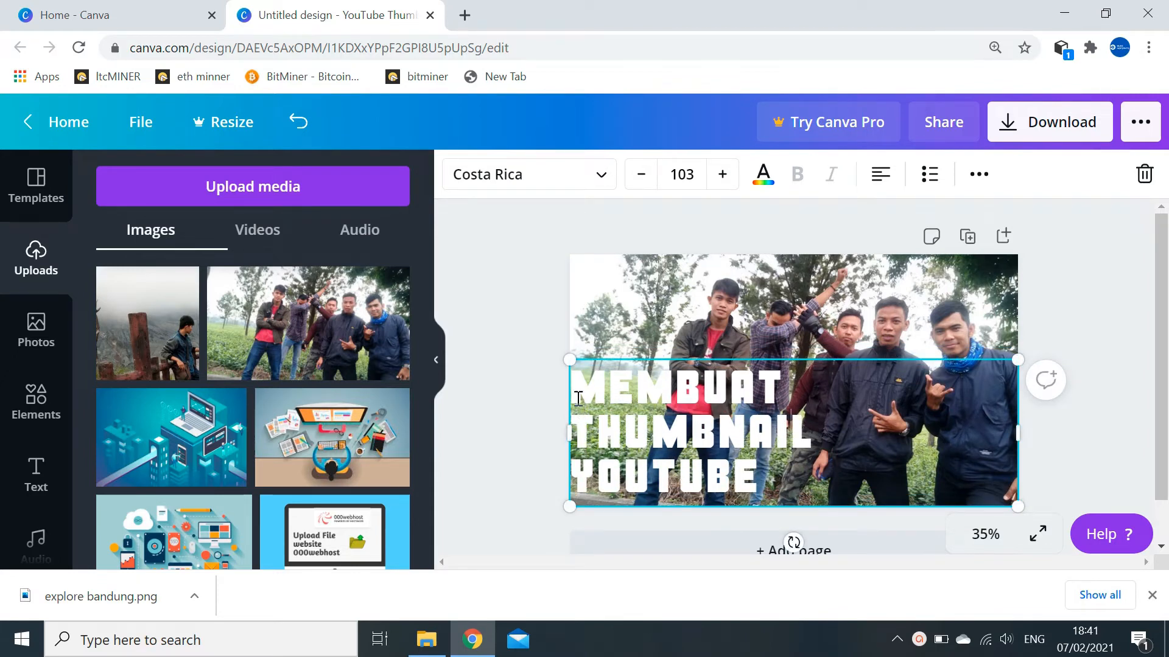
- Centre-align the title text
{"action": "left_click_drag", "start_coordinate": [573, 390], "coordinate": [775, 483]}
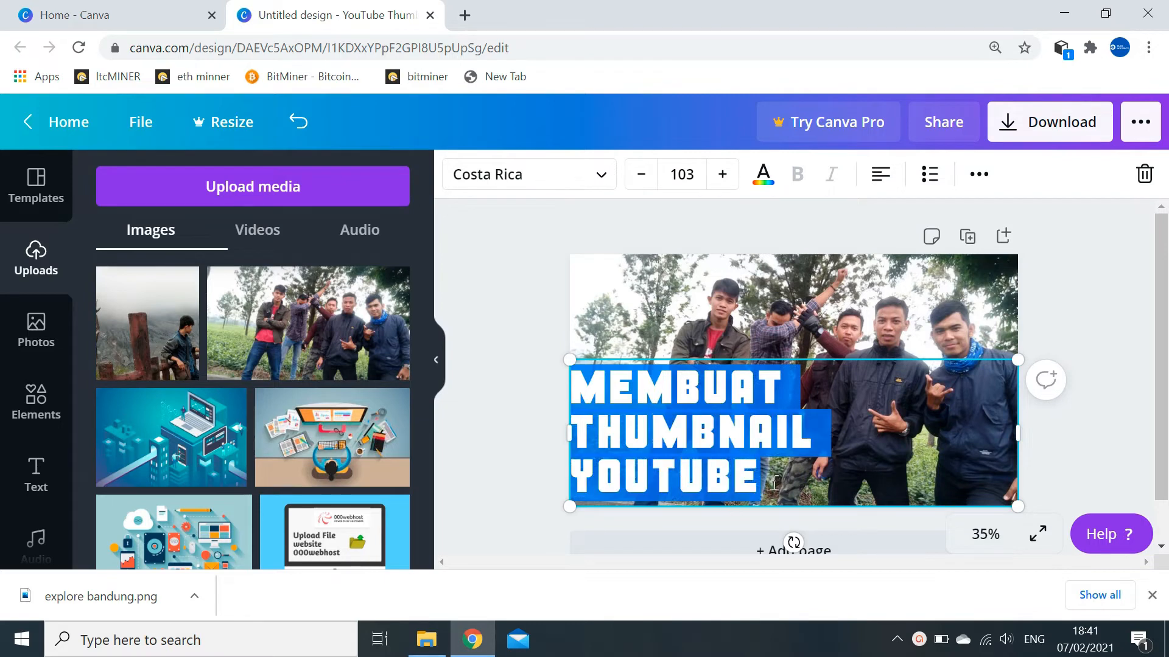
{"action": "left_click", "coordinate": [880, 175]}
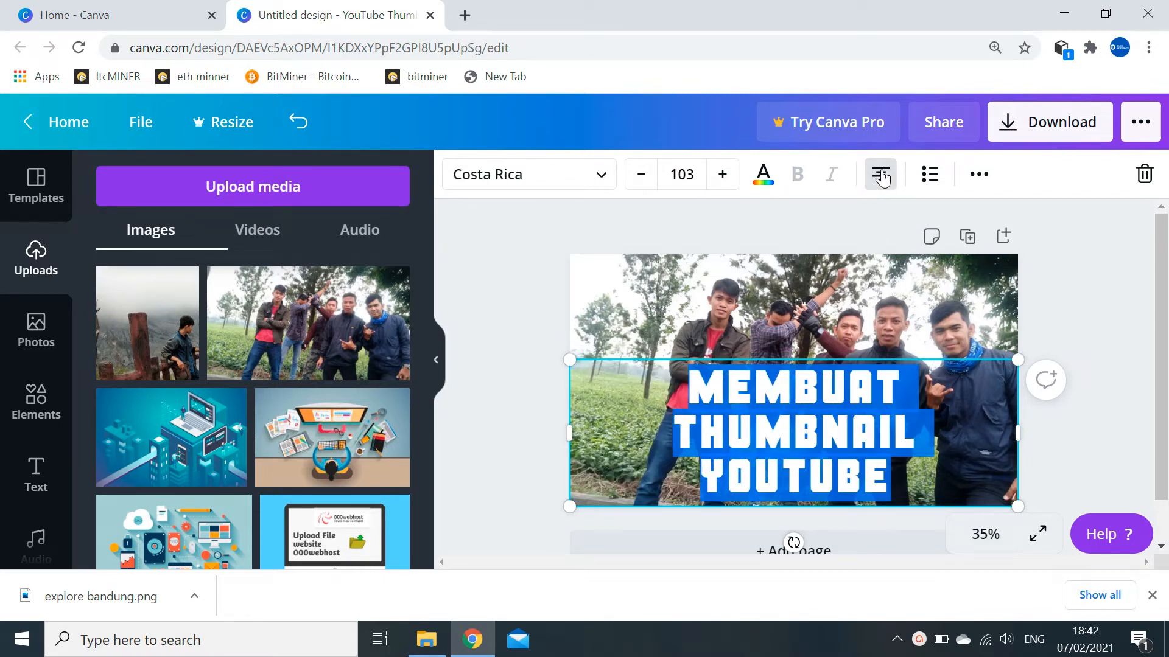
{"action": "left_click", "coordinate": [970, 437]}
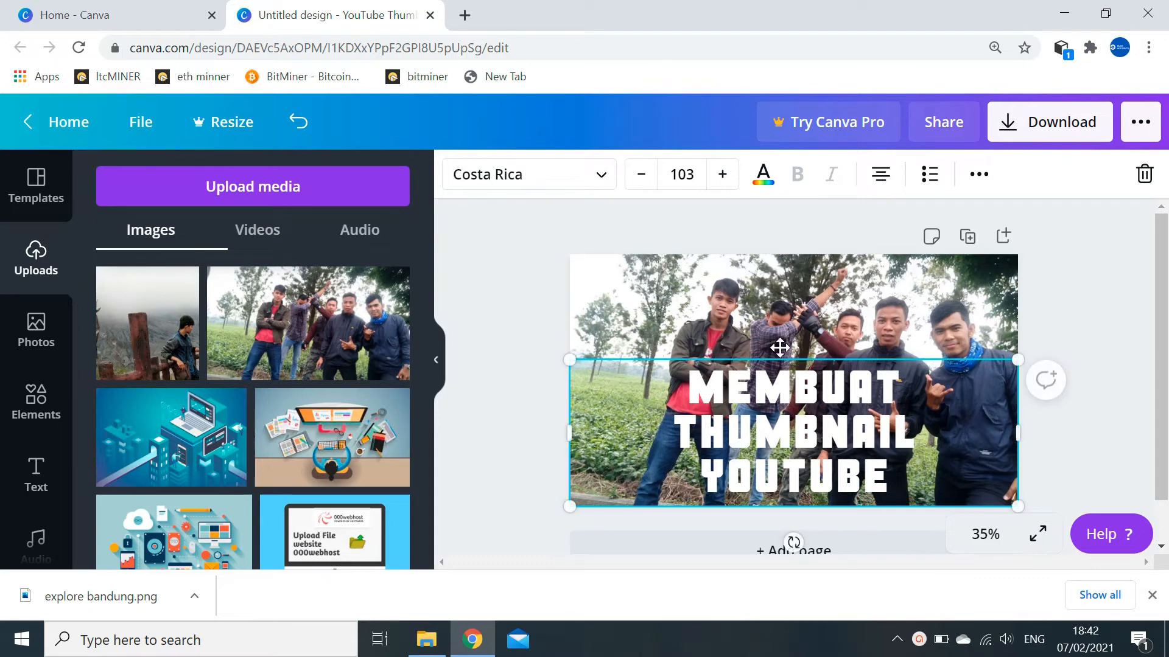
- Reduce the title to size 94 so it wraps onto two lines near the bottom edge
{"action": "left_click", "coordinate": [643, 176]}
{"action": "left_click", "coordinate": [643, 176]}
{"action": "left_click", "coordinate": [643, 177]}
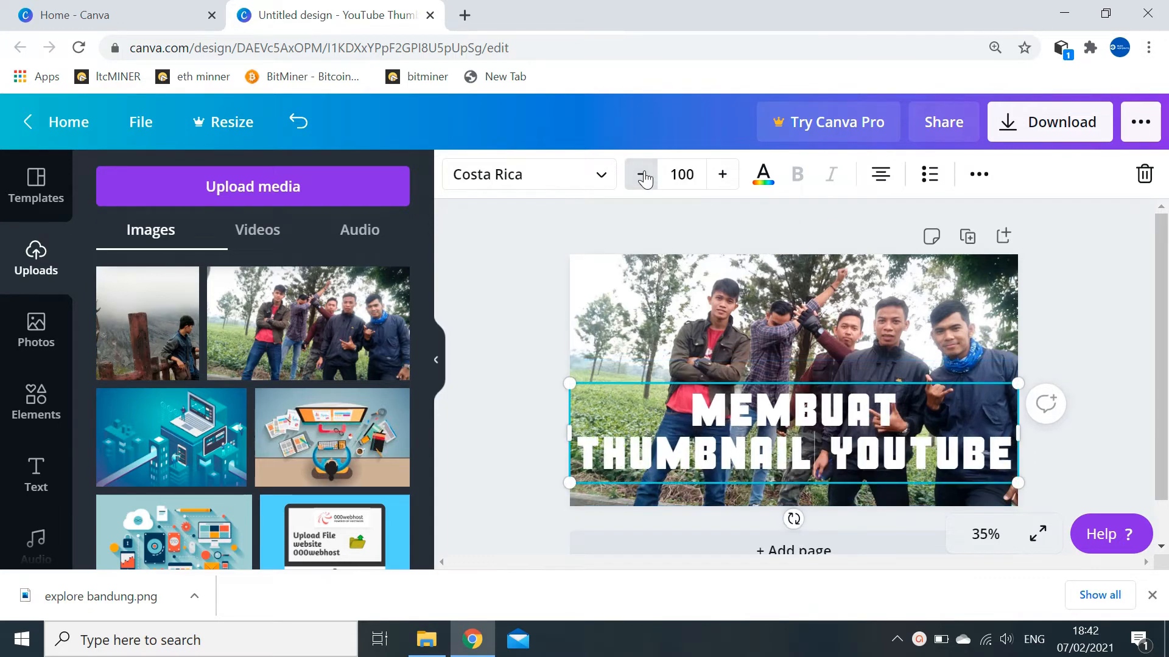
{"action": "left_click", "coordinate": [643, 176]}
{"action": "left_click", "coordinate": [643, 176]}
{"action": "left_click", "coordinate": [643, 176]}
{"action": "left_click", "coordinate": [642, 176]}
{"action": "left_click", "coordinate": [643, 176]}
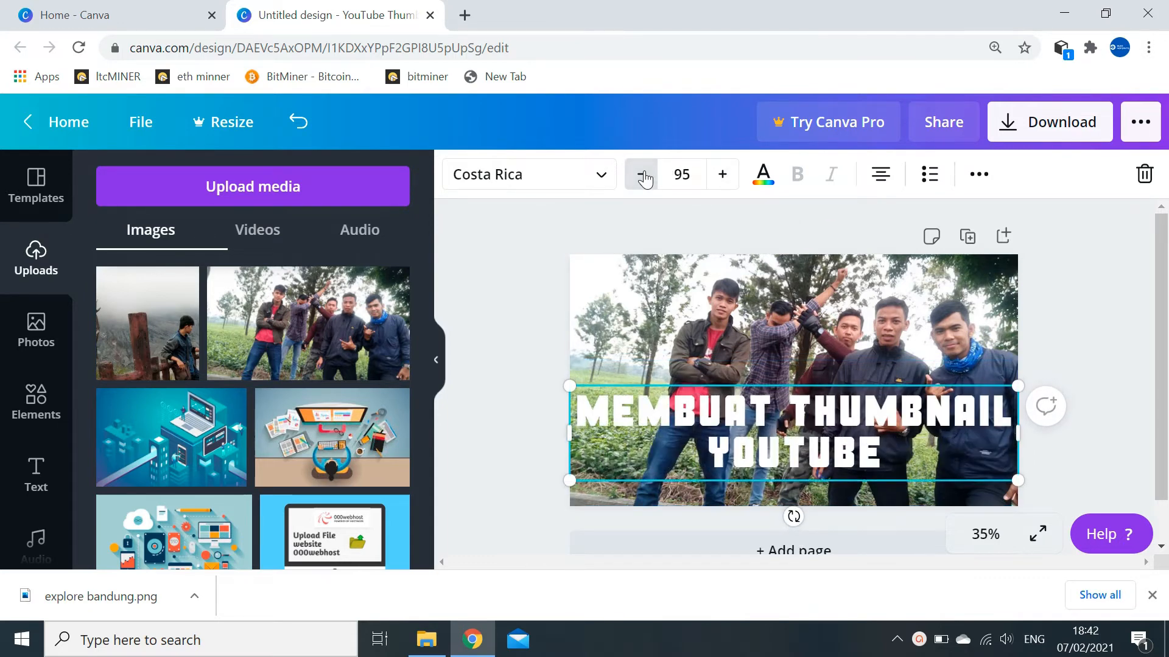
{"action": "left_click", "coordinate": [644, 176]}
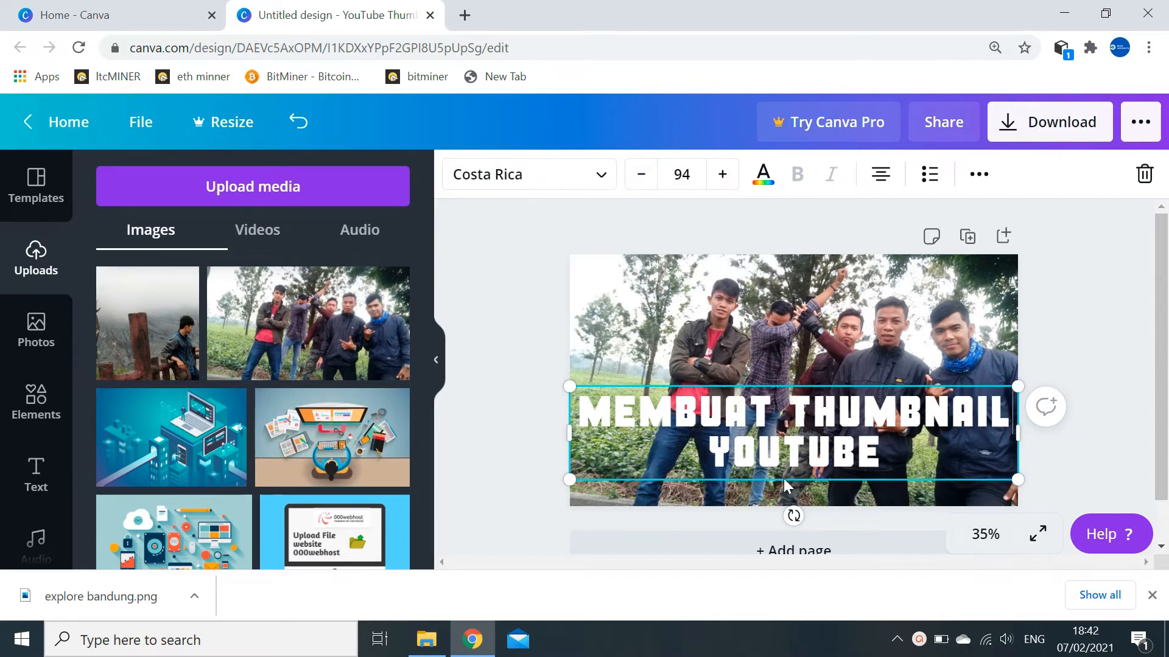
{"action": "left_click_drag", "start_coordinate": [787, 480], "coordinate": [788, 507]}
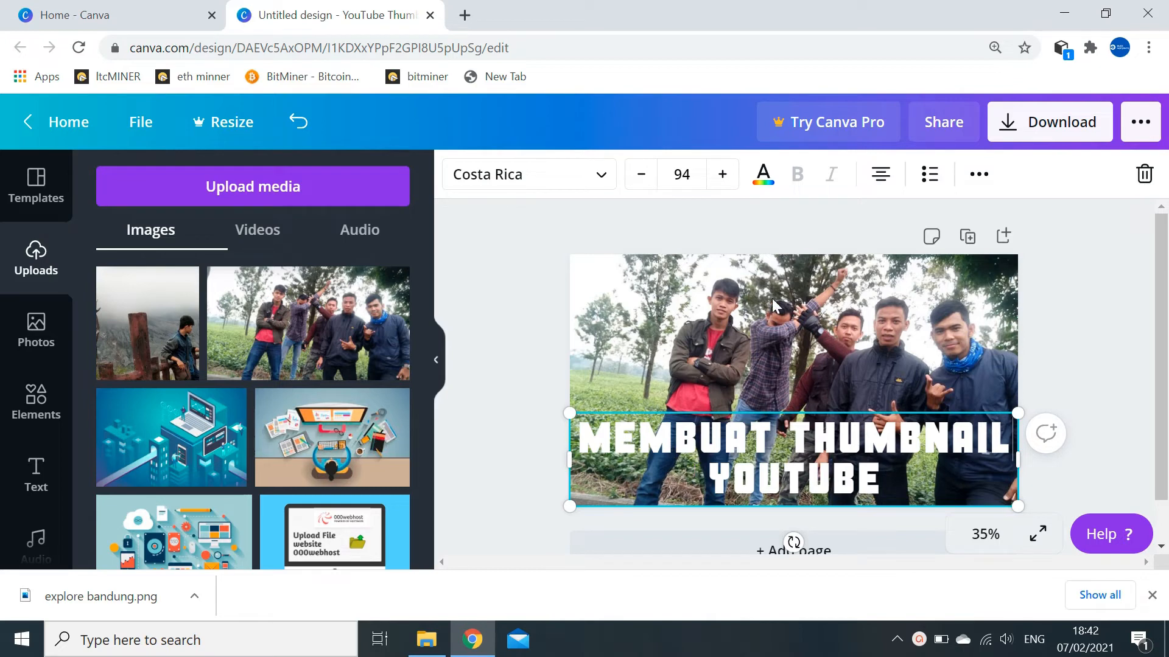
- Try violet, dark blue and orange on the title, then settle on yellow
{"action": "left_click", "coordinate": [764, 177]}
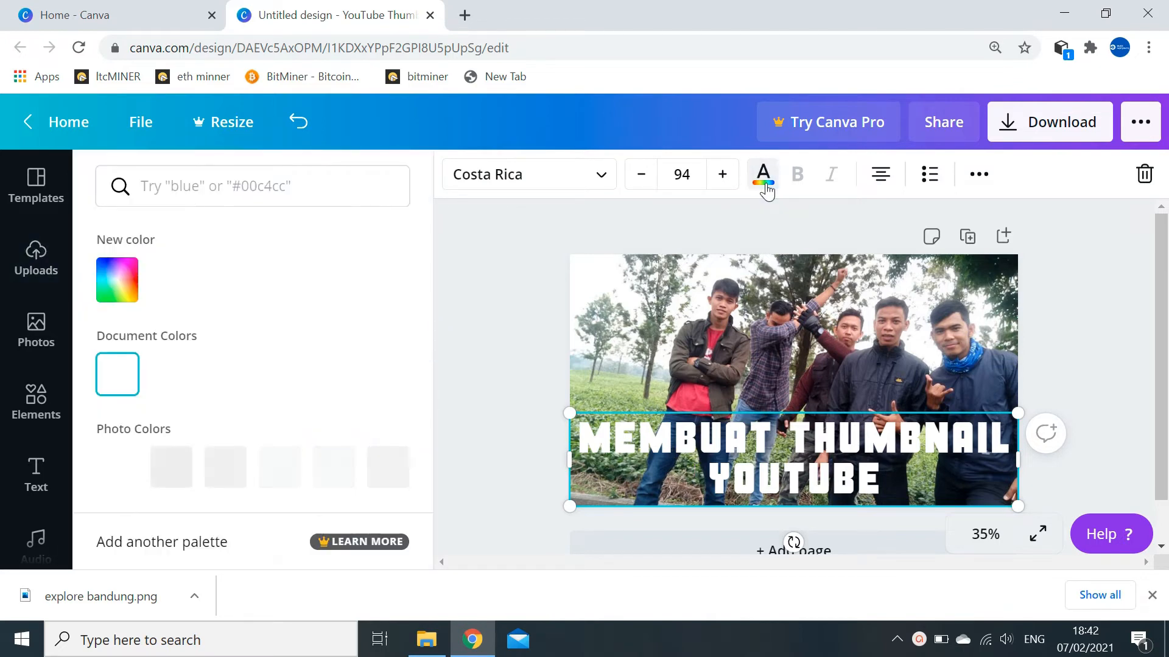
{"action": "left_click_drag", "start_coordinate": [426, 309], "coordinate": [433, 451]}
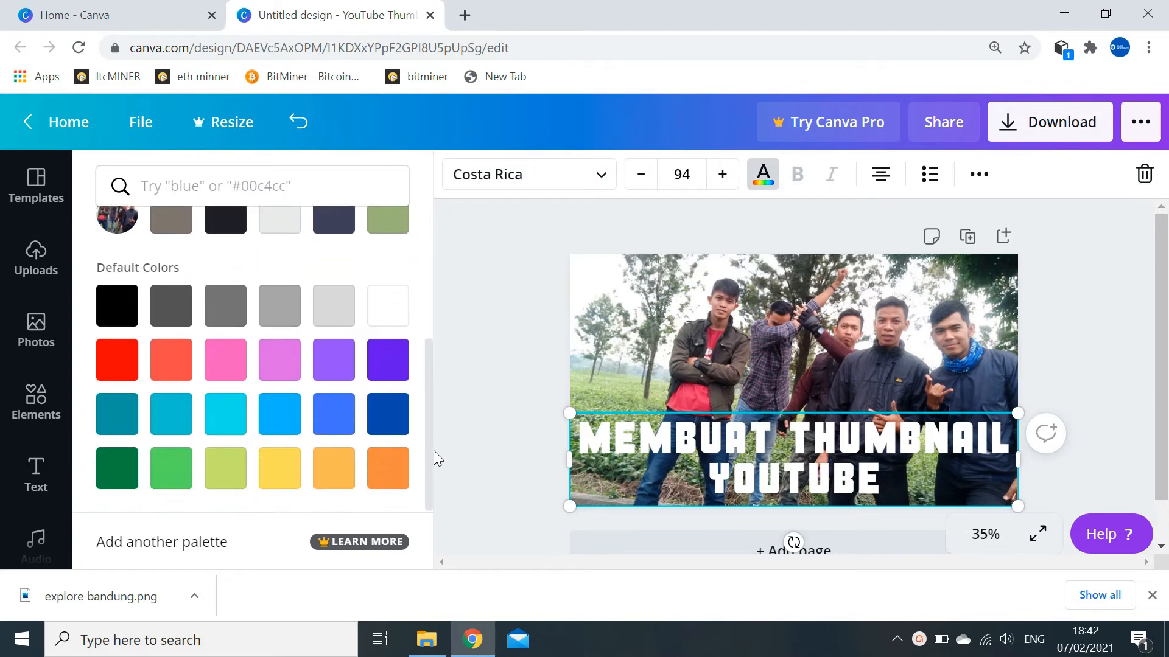
{"action": "left_click", "coordinate": [404, 363]}
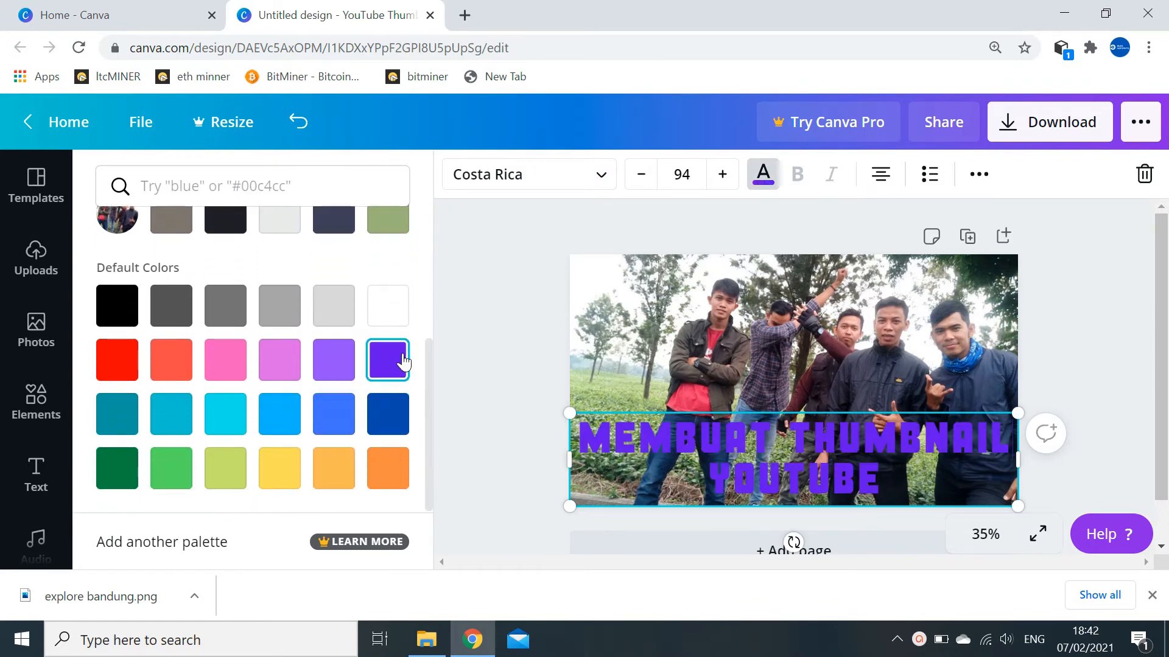
{"action": "left_click", "coordinate": [393, 416]}
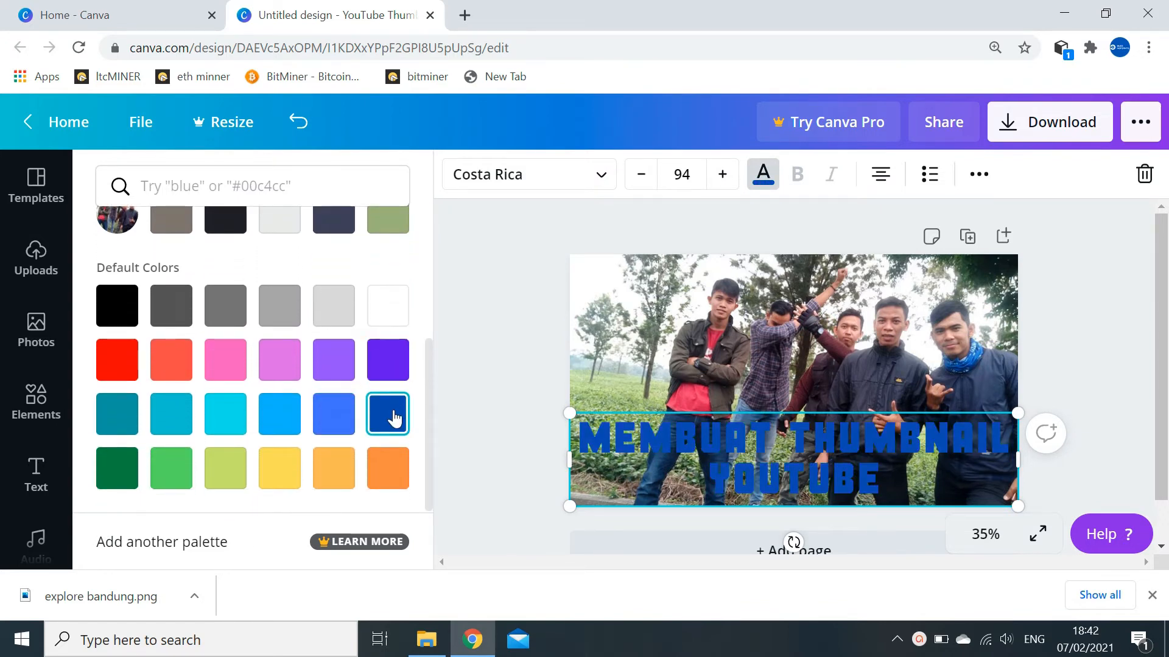
{"action": "left_click", "coordinate": [390, 480]}
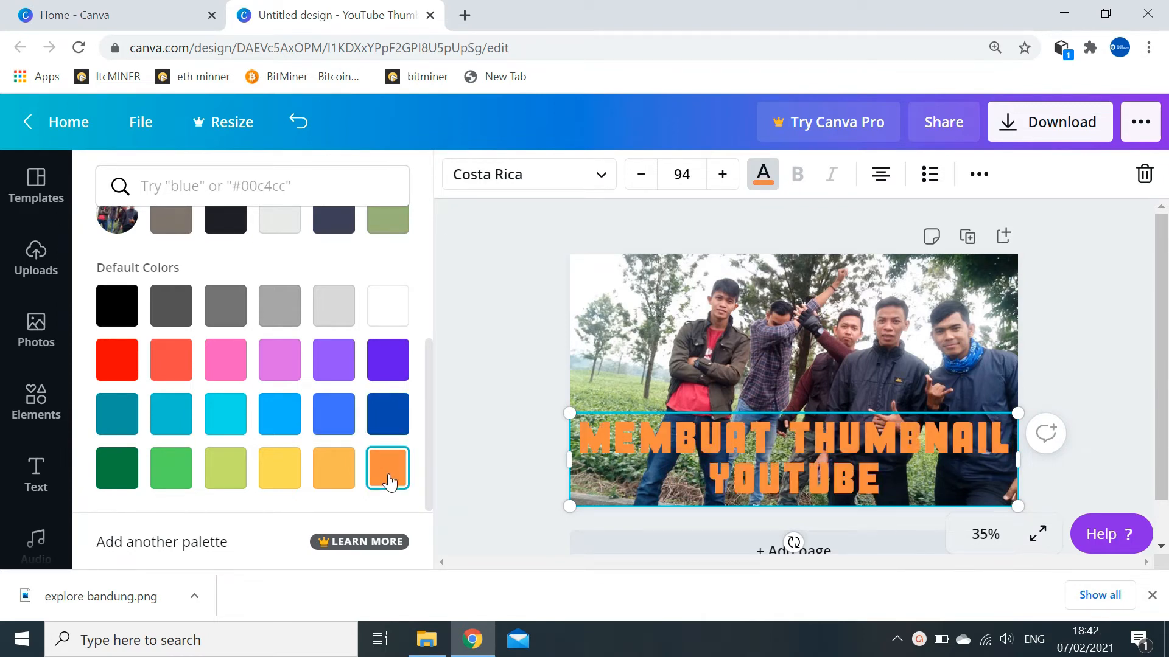
{"action": "left_click", "coordinate": [279, 468]}
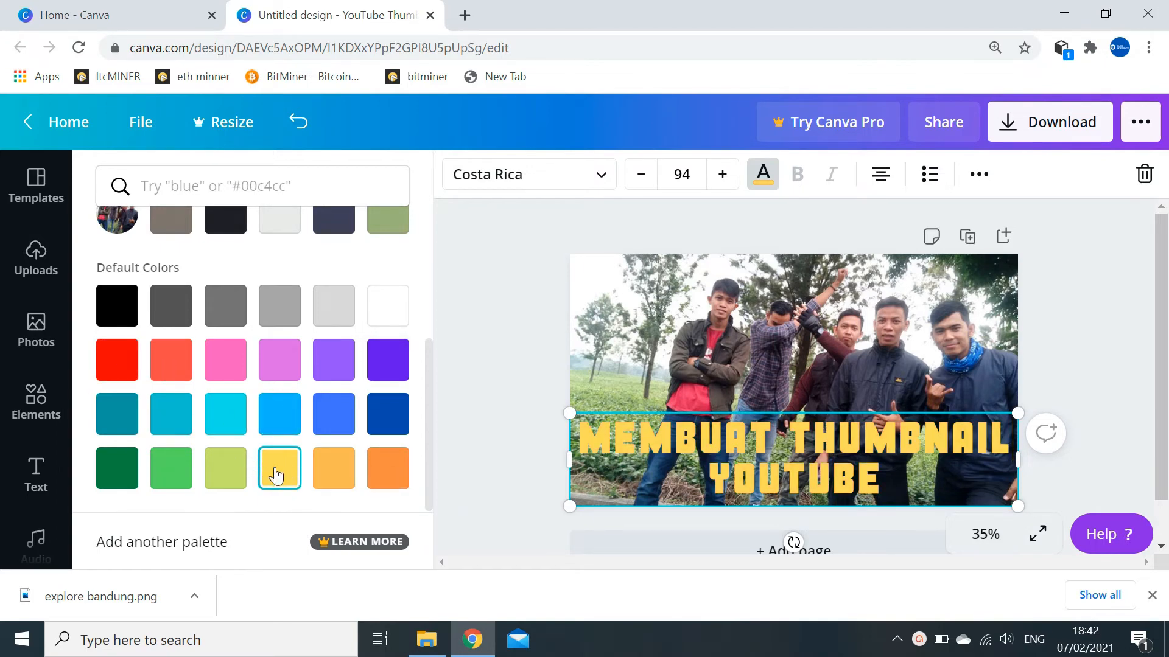
{"action": "left_click", "coordinate": [707, 379]}
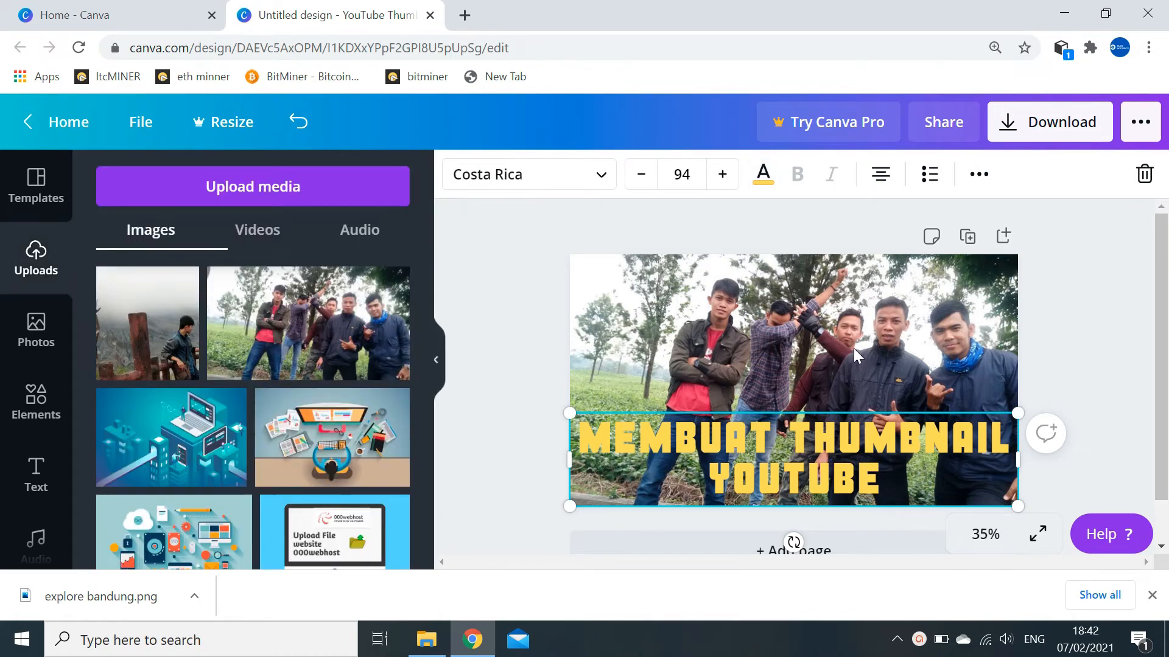
- Search elements for 'icon youtube' and place a YouTube play icon on the thumbnail
{"action": "left_click", "coordinate": [1051, 354]}
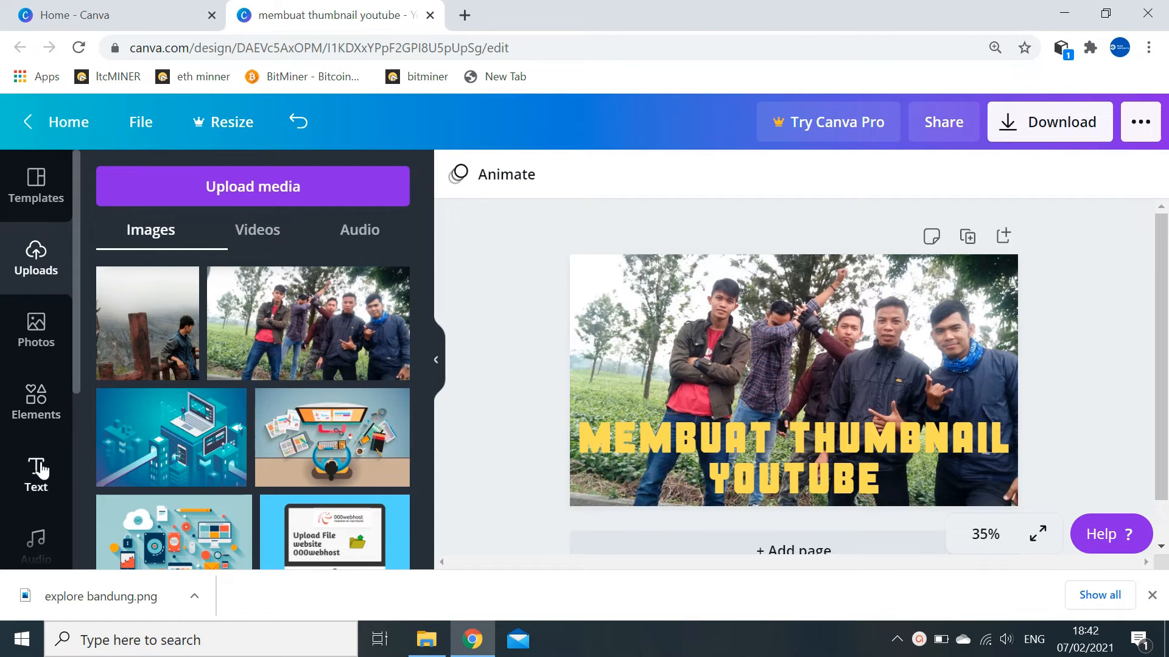
{"action": "left_click", "coordinate": [42, 400]}
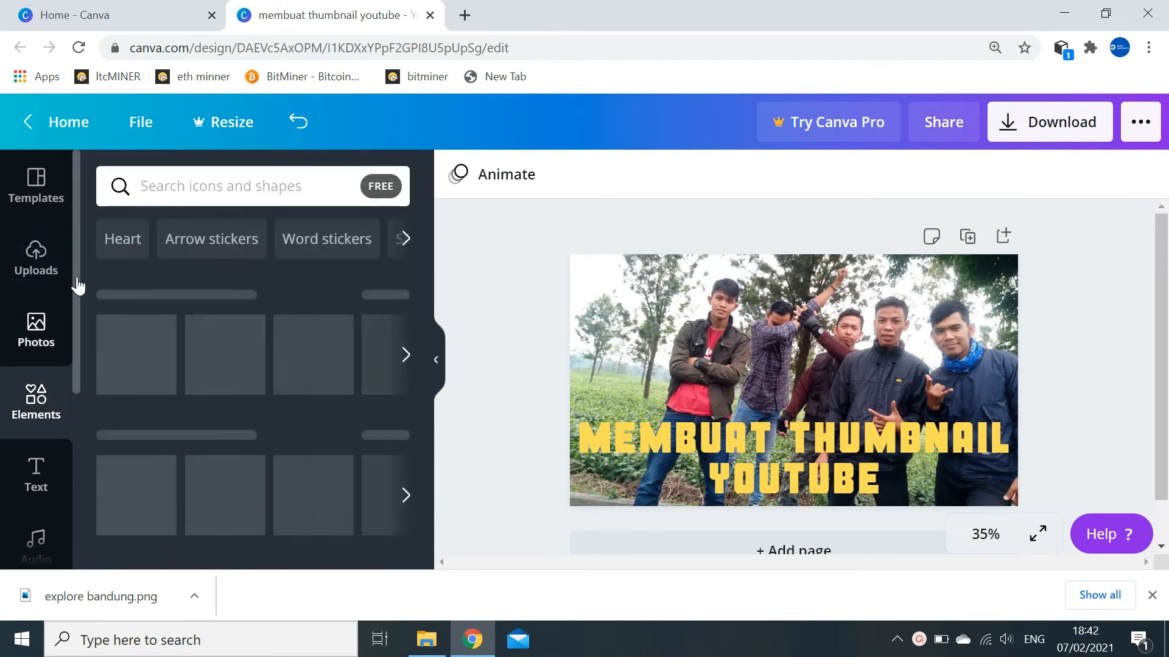
{"action": "left_click", "coordinate": [182, 184]}
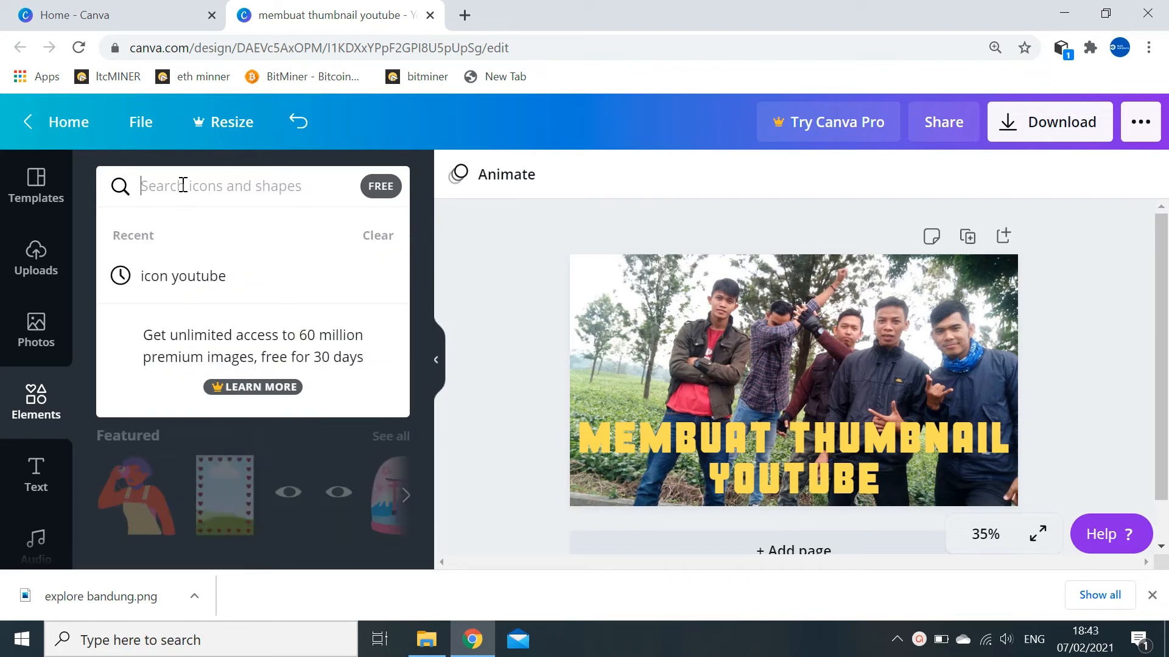
{"action": "left_click", "coordinate": [173, 285]}
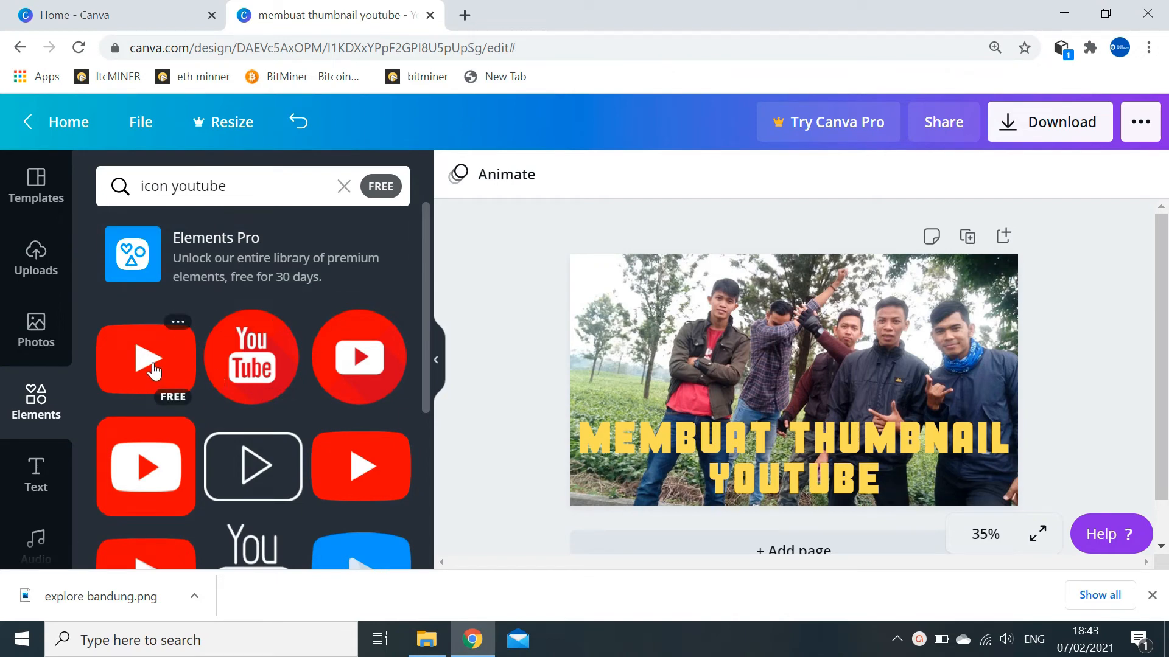
{"action": "left_click_drag", "start_coordinate": [153, 371], "coordinate": [633, 310]}
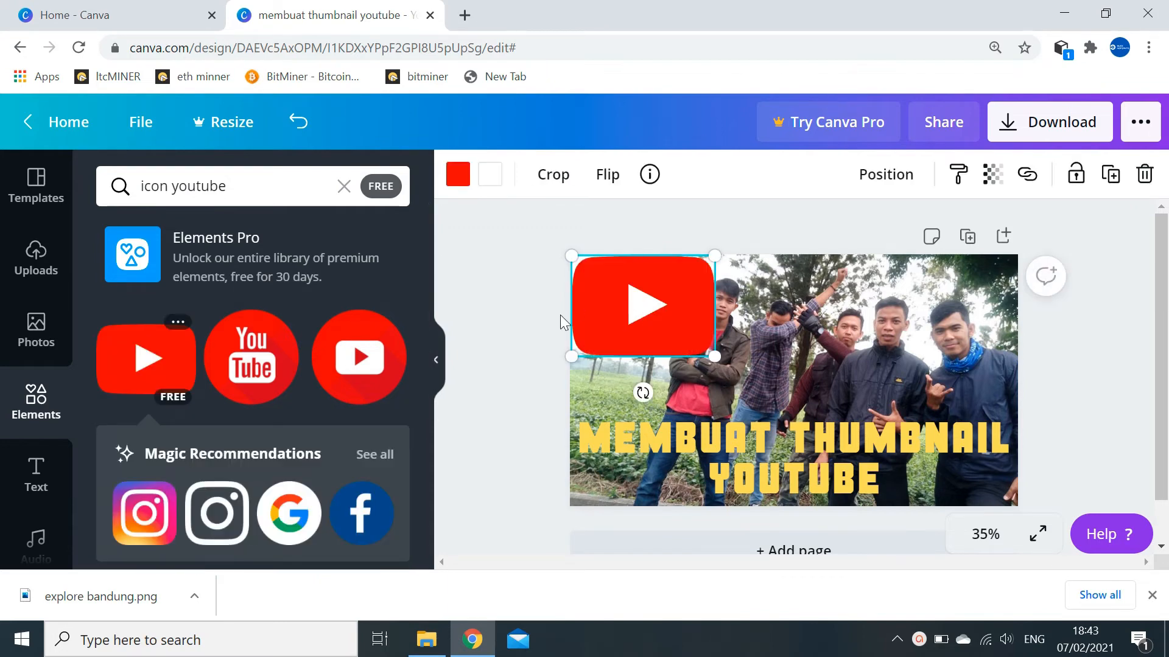
- Shrink the YouTube icon and position it above the title's left end
{"action": "left_click_drag", "start_coordinate": [570, 356], "coordinate": [607, 331]}
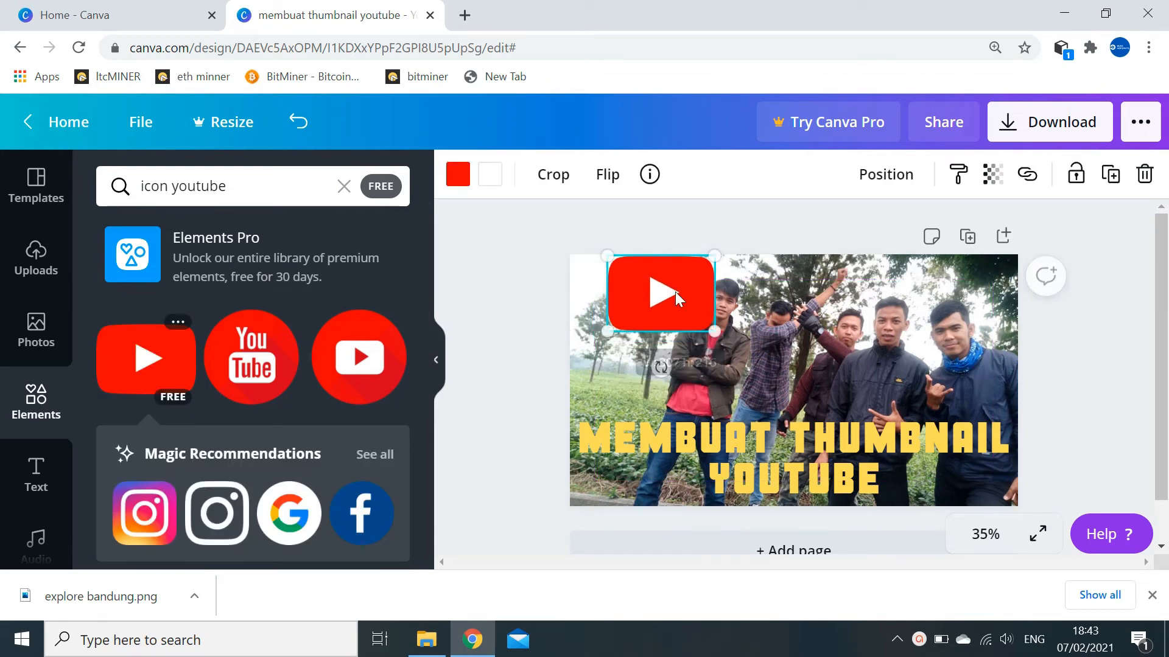
{"action": "left_click_drag", "start_coordinate": [714, 331], "coordinate": [643, 385]}
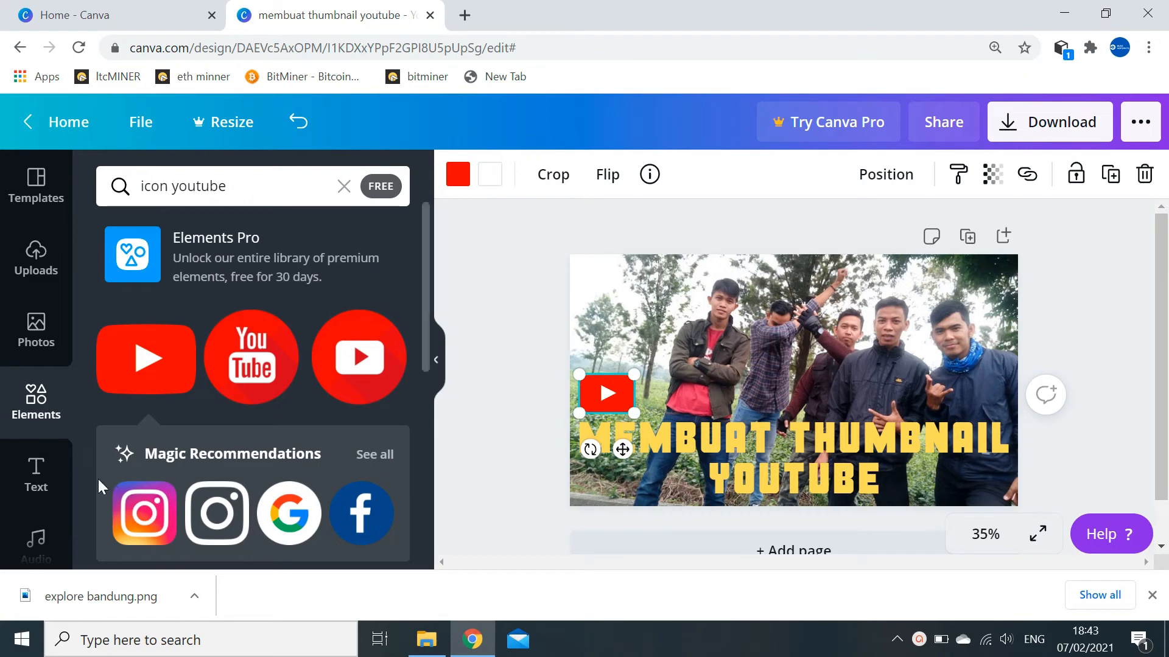
{"action": "left_click", "coordinate": [36, 481]}
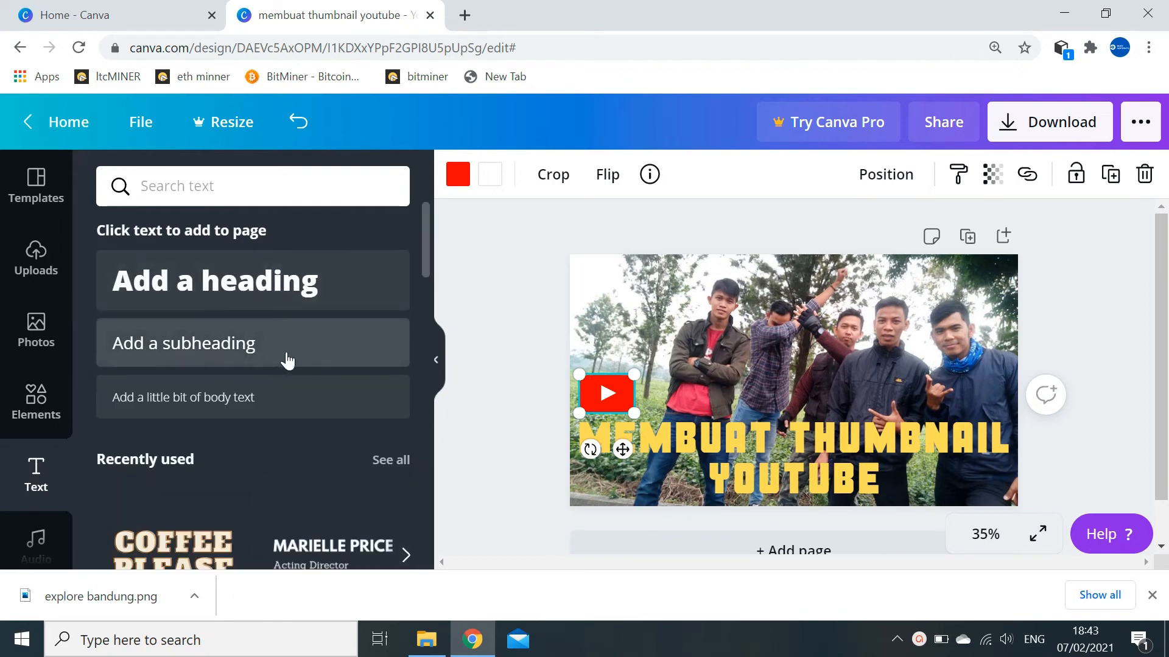
- Add the orange-outlined ACTION text template to the design and undo its enlargement
{"action": "left_click_drag", "start_coordinate": [429, 261], "coordinate": [452, 421]}
{"action": "scroll", "coordinate": [344, 426], "scroll_direction": "up", "scroll_amount": 1}
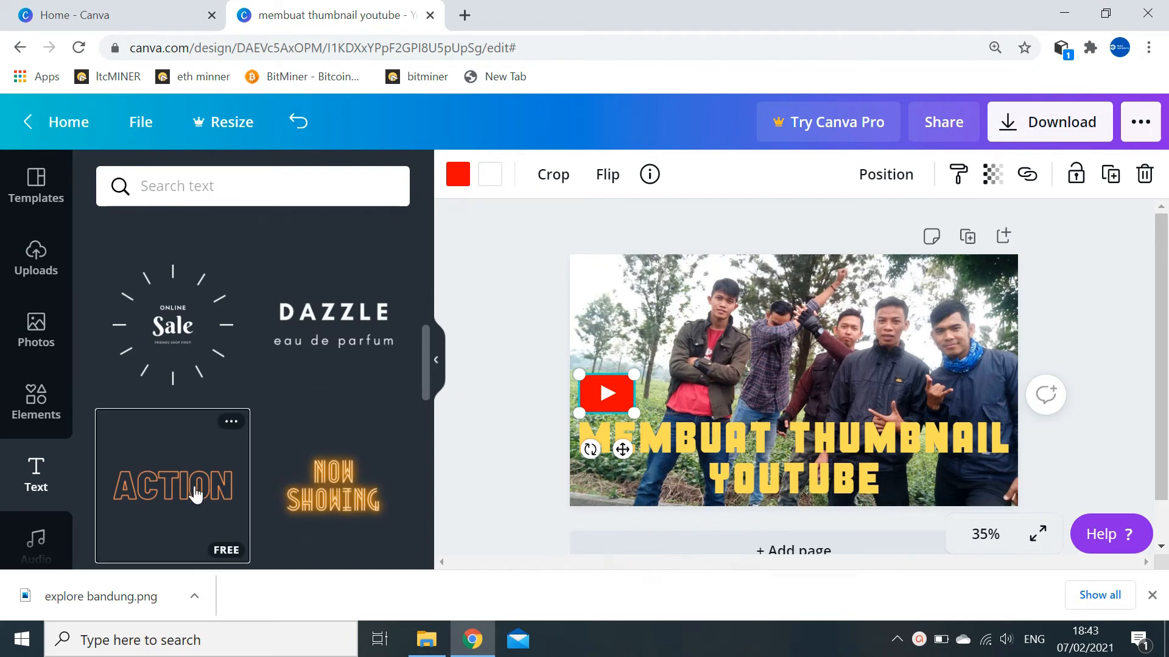
{"action": "left_click_drag", "start_coordinate": [194, 495], "coordinate": [754, 396]}
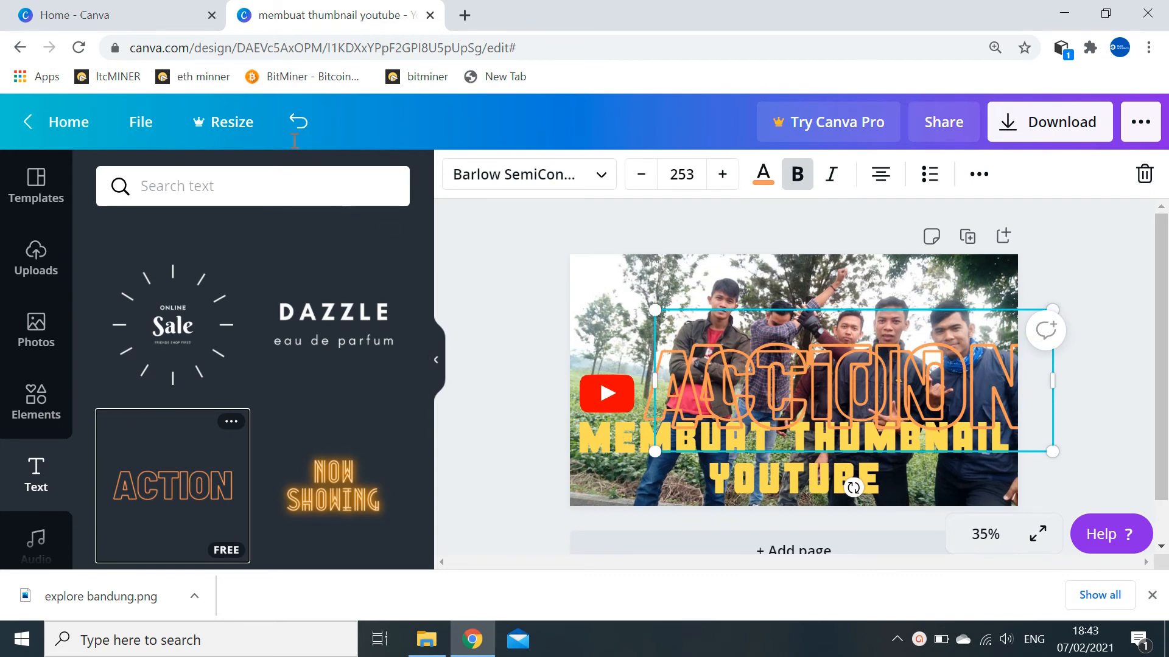
{"action": "left_click", "coordinate": [298, 122]}
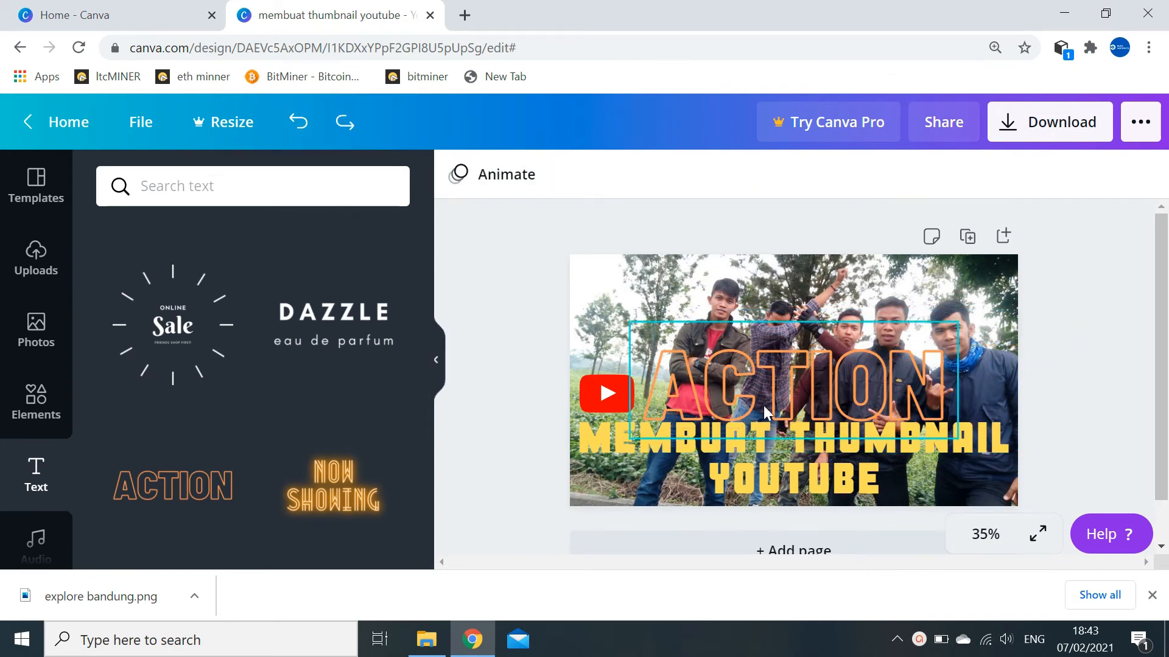
- Replace the ACTION wording with the person's name
{"action": "left_click", "coordinate": [794, 341]}
{"action": "left_click", "coordinate": [794, 341]}
{"action": "key", "text": "Right"}
{"action": "key", "text": "Right"}
{"action": "key", "text": "Right"}
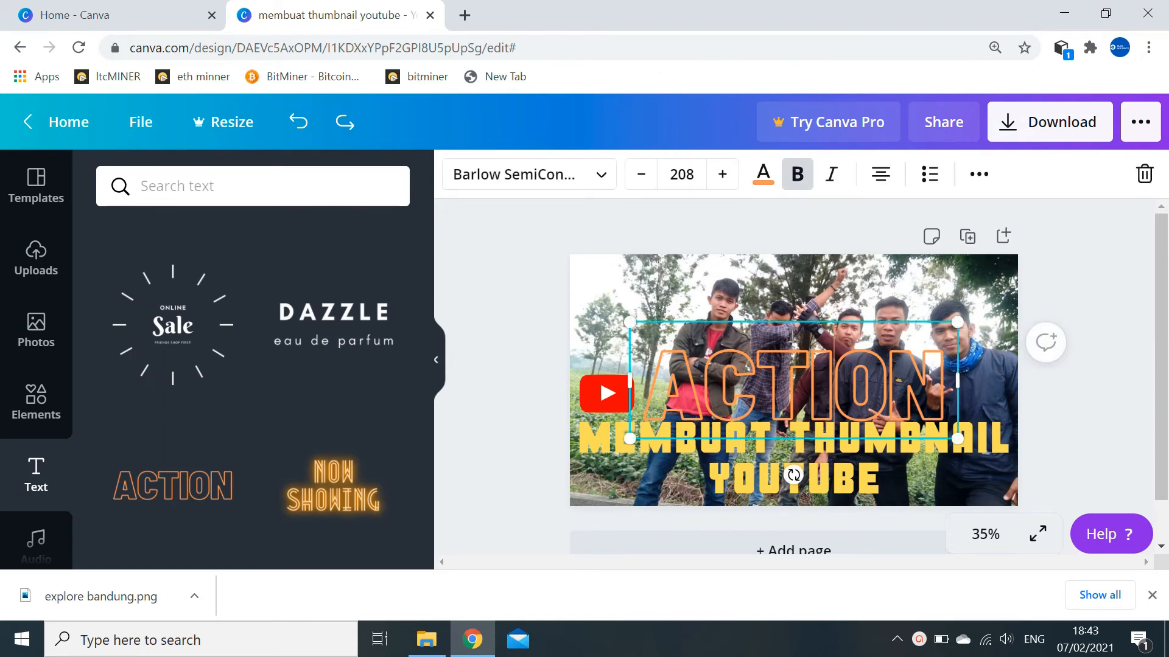
{"action": "key", "text": "BackSpace"}
{"action": "key", "text": "BackSpace"}
{"action": "key", "text": "BackSpace"}
{"action": "key", "text": "BackSpace"}
{"action": "key", "text": "BackSpace"}
{"action": "key", "text": "BackSpace"}
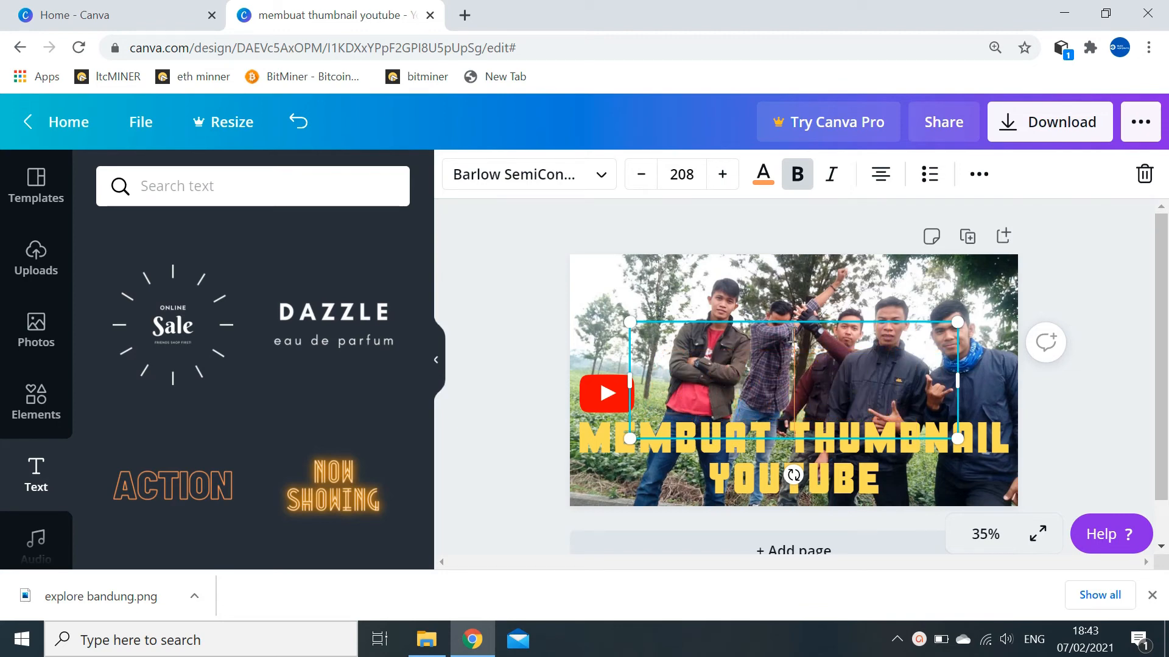
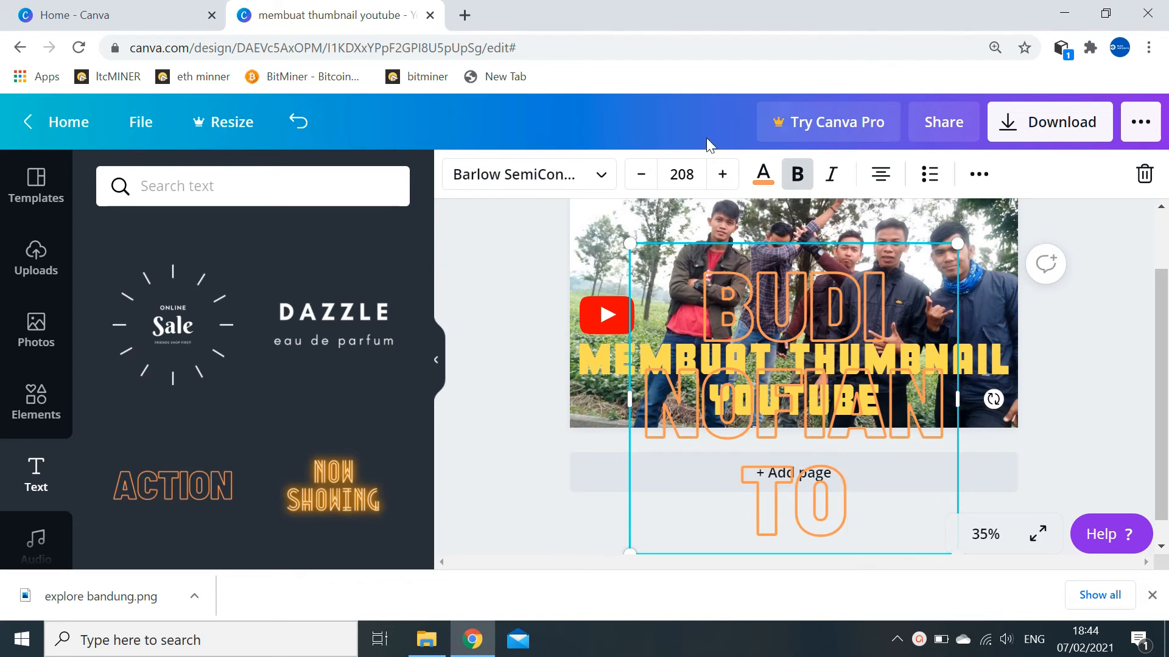
- Reduce the name text to size 32
{"action": "left_click", "coordinate": [641, 184]}
{"action": "left_click", "coordinate": [641, 184]}
{"action": "left_click", "coordinate": [641, 184]}
{"action": "left_click", "coordinate": [641, 185]}
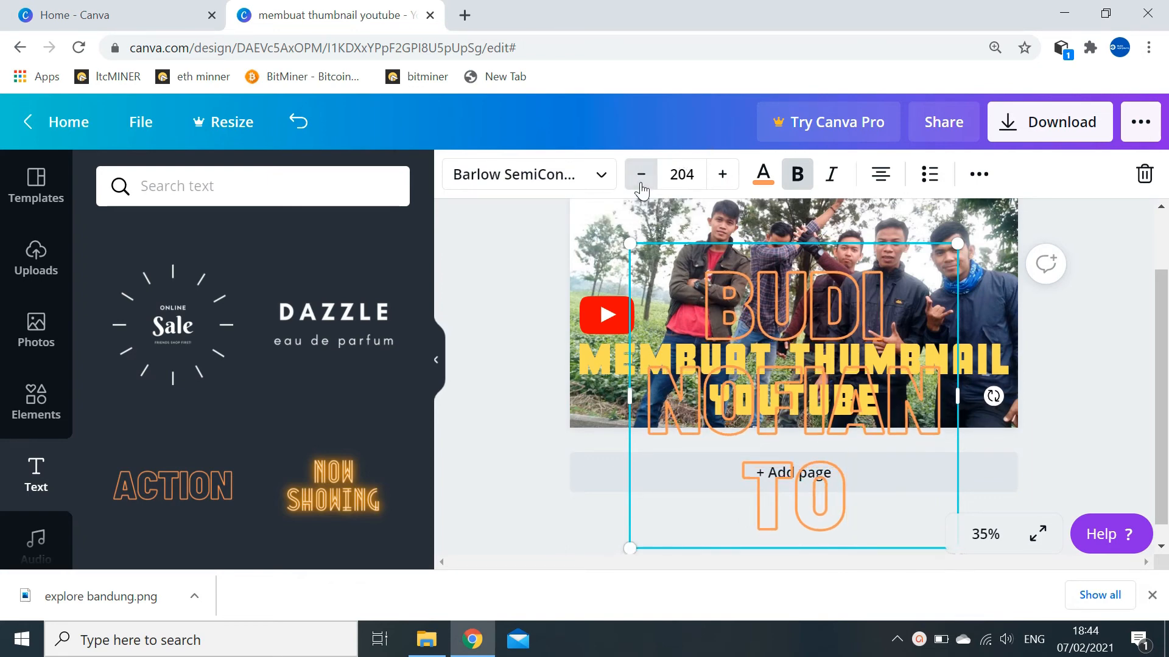
{"action": "left_click", "coordinate": [641, 185]}
{"action": "left_click", "coordinate": [641, 184]}
{"action": "left_click", "coordinate": [641, 184]}
{"action": "left_click", "coordinate": [640, 184]}
{"action": "left_click", "coordinate": [641, 185]}
{"action": "left_click", "coordinate": [641, 184]}
{"action": "left_click", "coordinate": [640, 184]}
{"action": "left_click", "coordinate": [641, 185]}
{"action": "left_click", "coordinate": [641, 184]}
{"action": "left_click", "coordinate": [641, 184]}
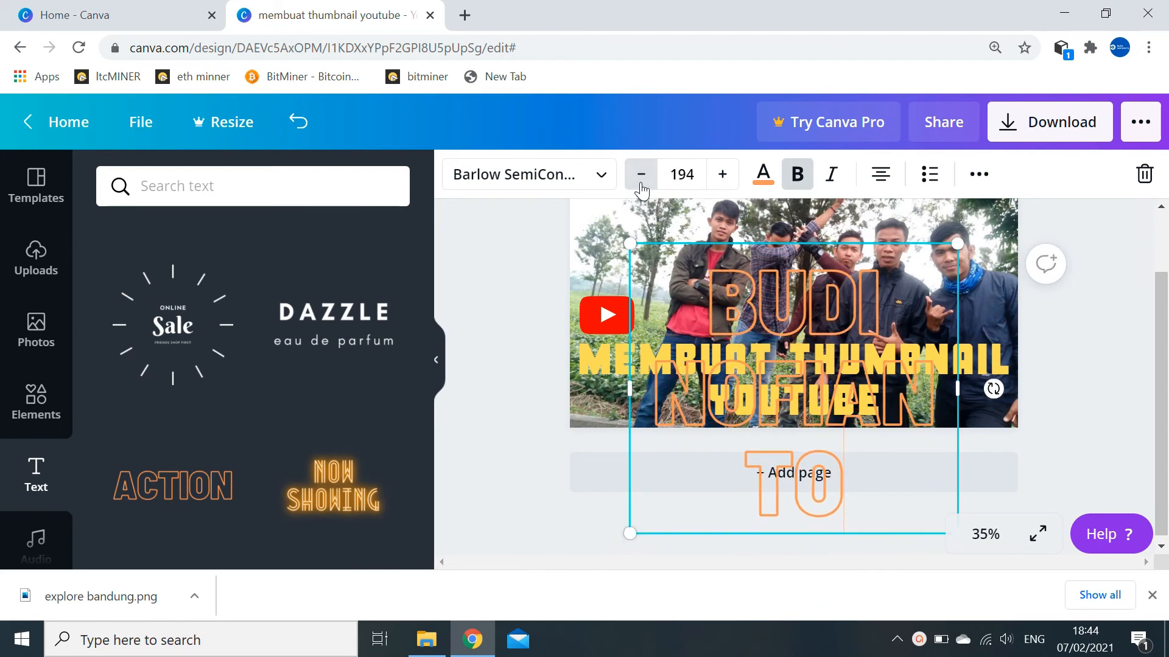
{"action": "left_click", "coordinate": [641, 185]}
{"action": "left_click", "coordinate": [640, 185]}
{"action": "left_click", "coordinate": [640, 184]}
{"action": "left_click", "coordinate": [641, 185]}
{"action": "left_click", "coordinate": [641, 185]}
{"action": "left_click", "coordinate": [641, 185]}
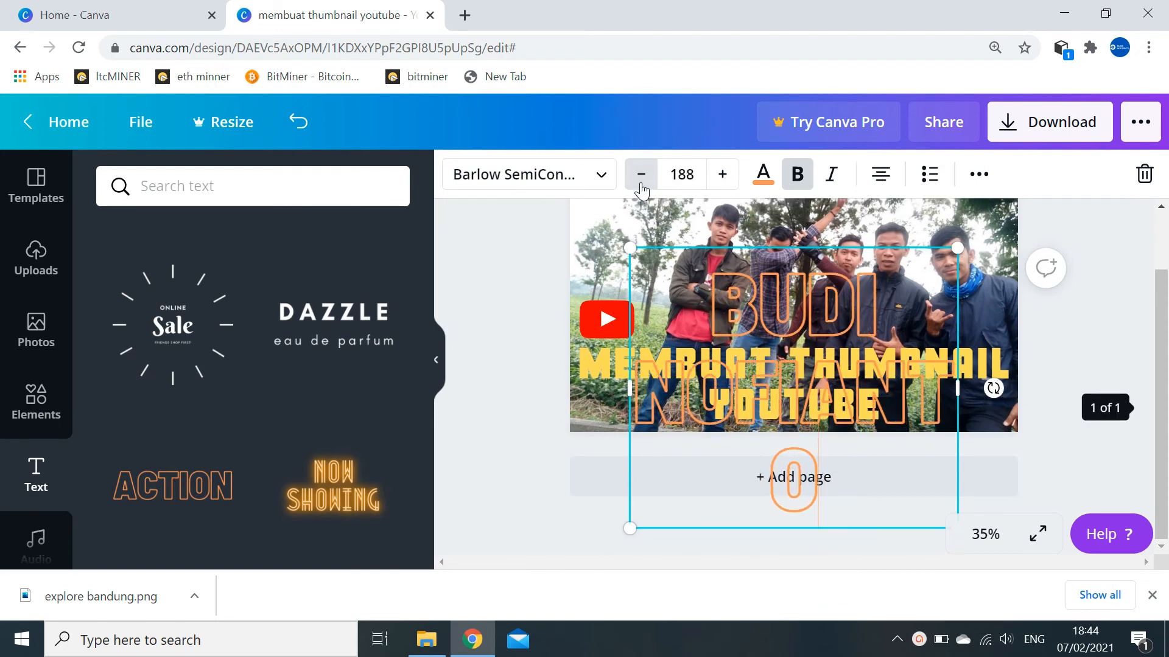
{"action": "left_click", "coordinate": [672, 173]}
{"action": "scroll", "coordinate": [718, 341], "scroll_direction": "down", "scroll_amount": 5}
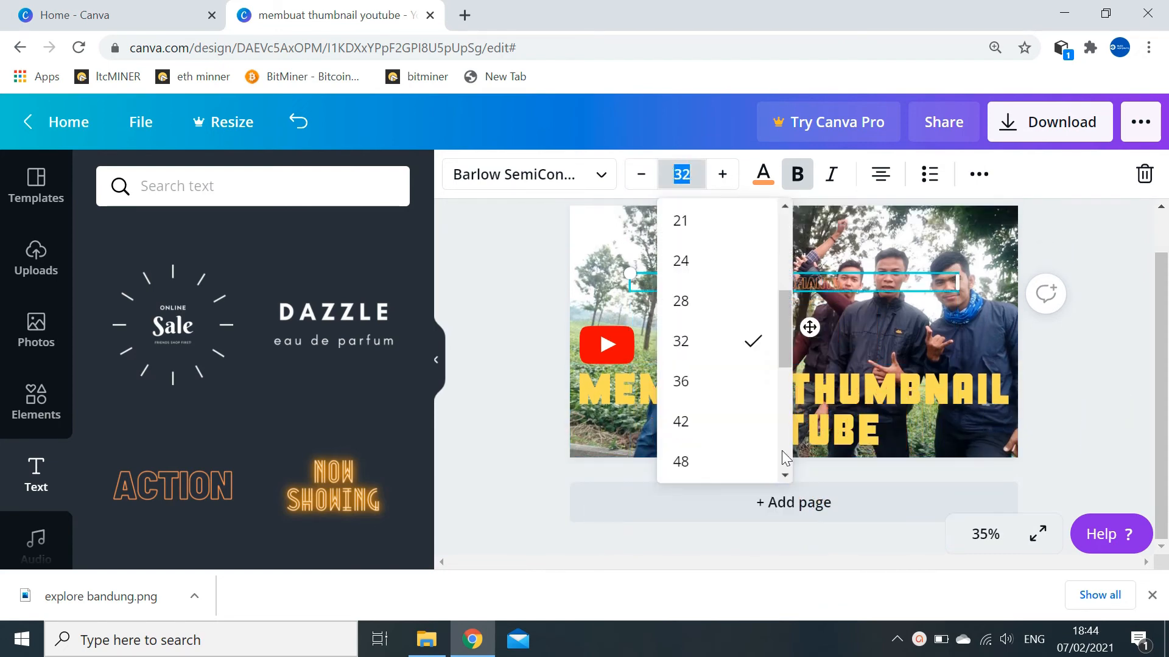
- Resize the name text to 48, move it beside the YouTube logo, and make it yellow
{"action": "left_click", "coordinate": [725, 469]}
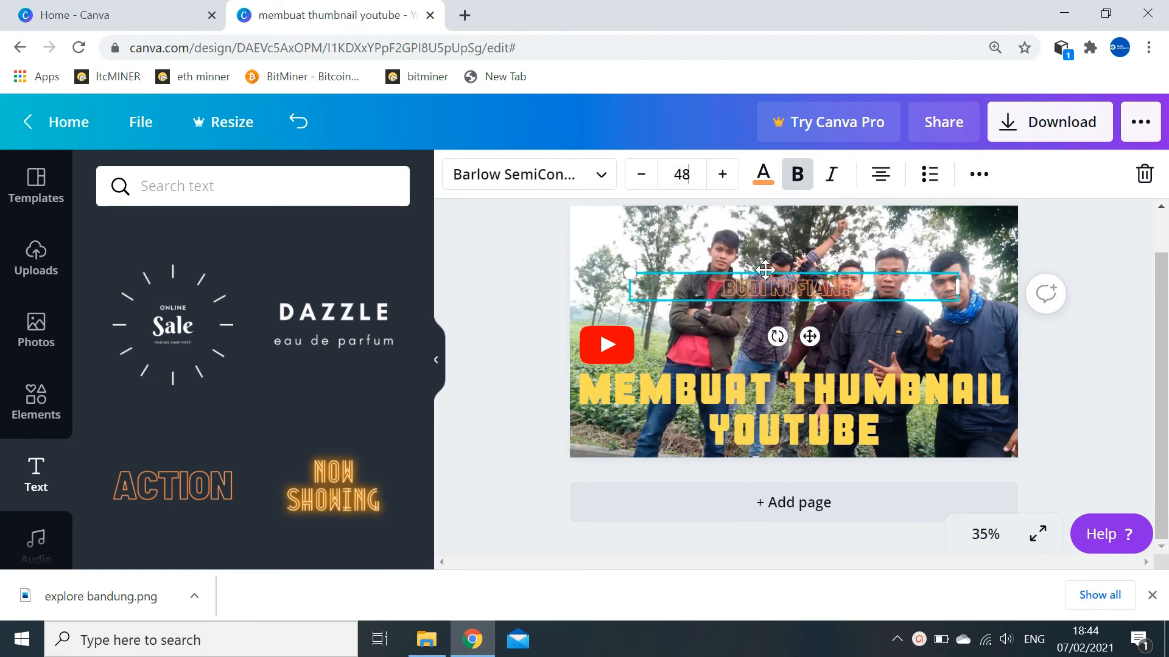
{"action": "left_click_drag", "start_coordinate": [765, 270], "coordinate": [681, 330]}
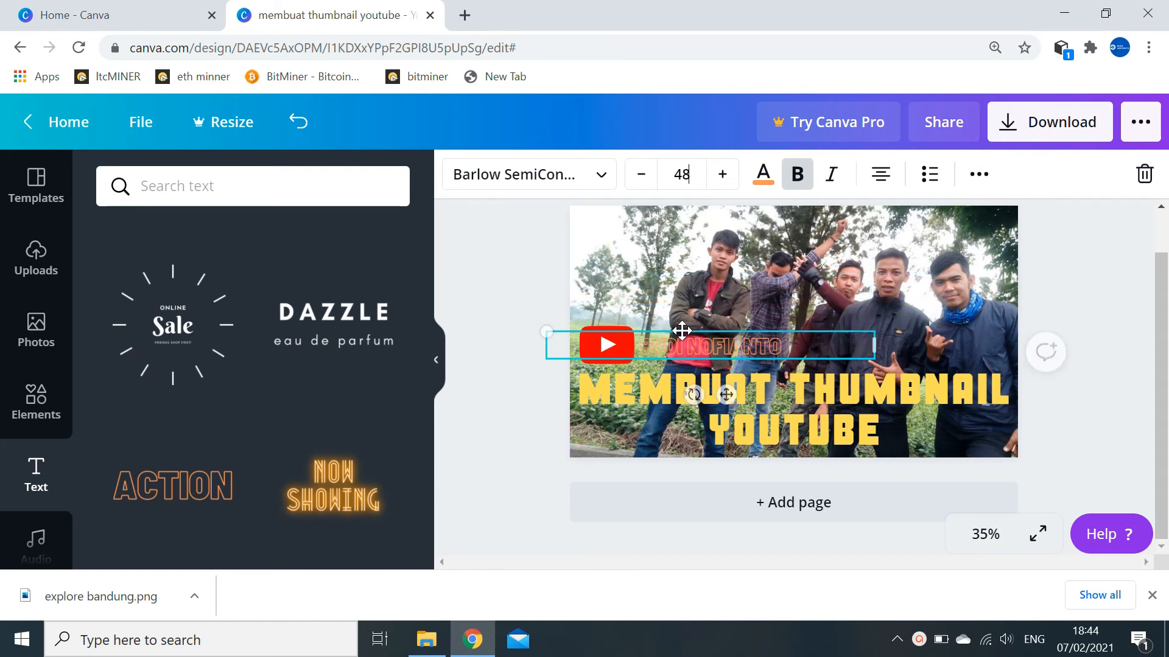
{"action": "left_click", "coordinate": [766, 178]}
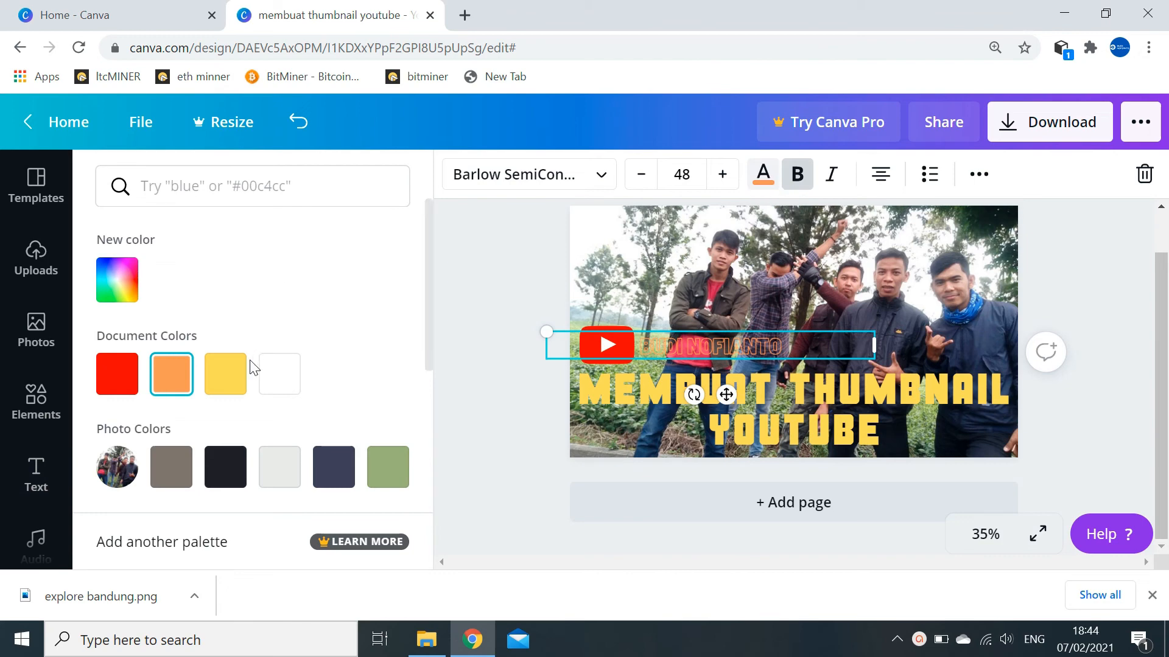
{"action": "left_click", "coordinate": [234, 379]}
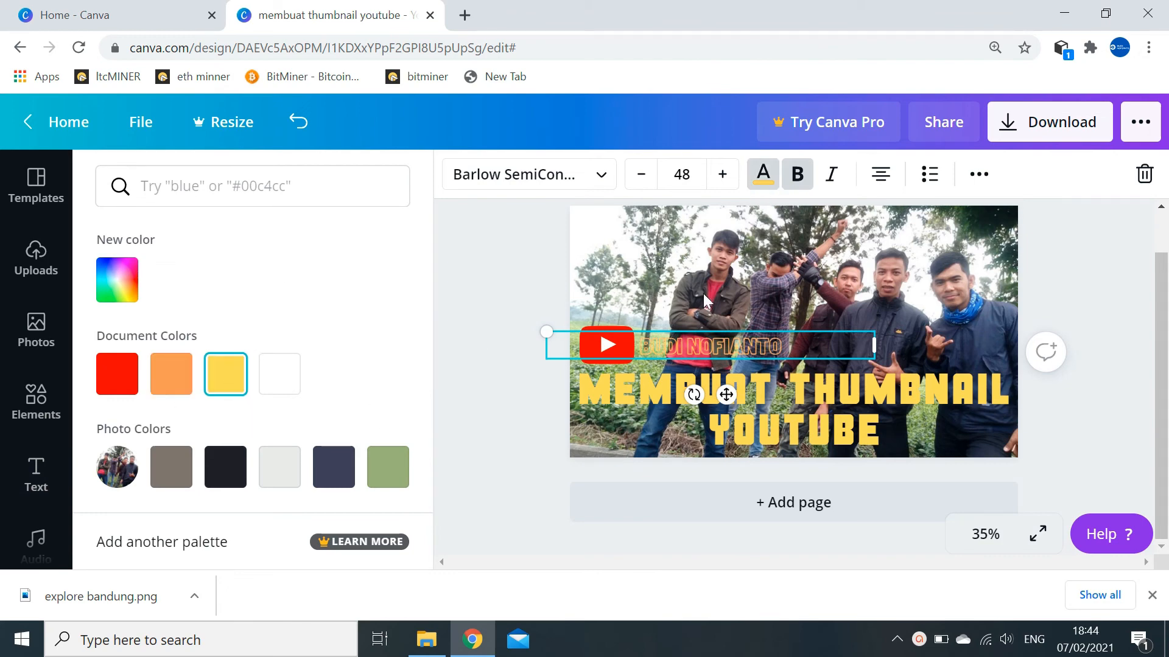
{"action": "left_click", "coordinate": [653, 250]}
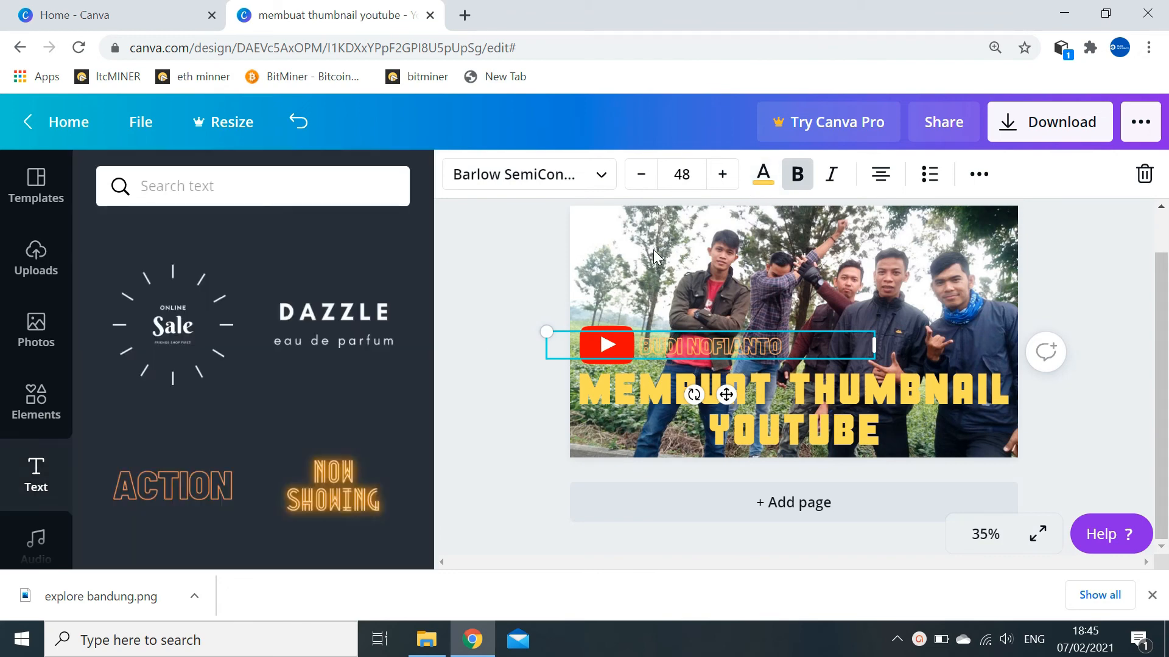
{"action": "left_click", "coordinate": [1037, 263]}
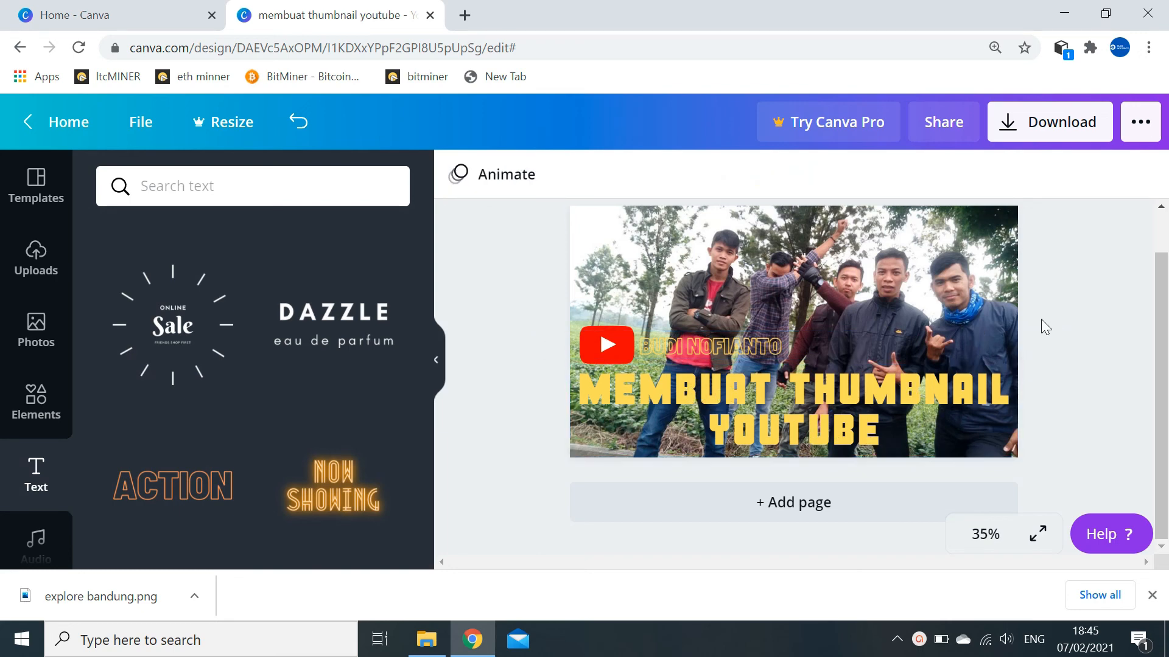
- Export the finished thumbnail with File type PNG
{"action": "left_click", "coordinate": [1027, 128]}
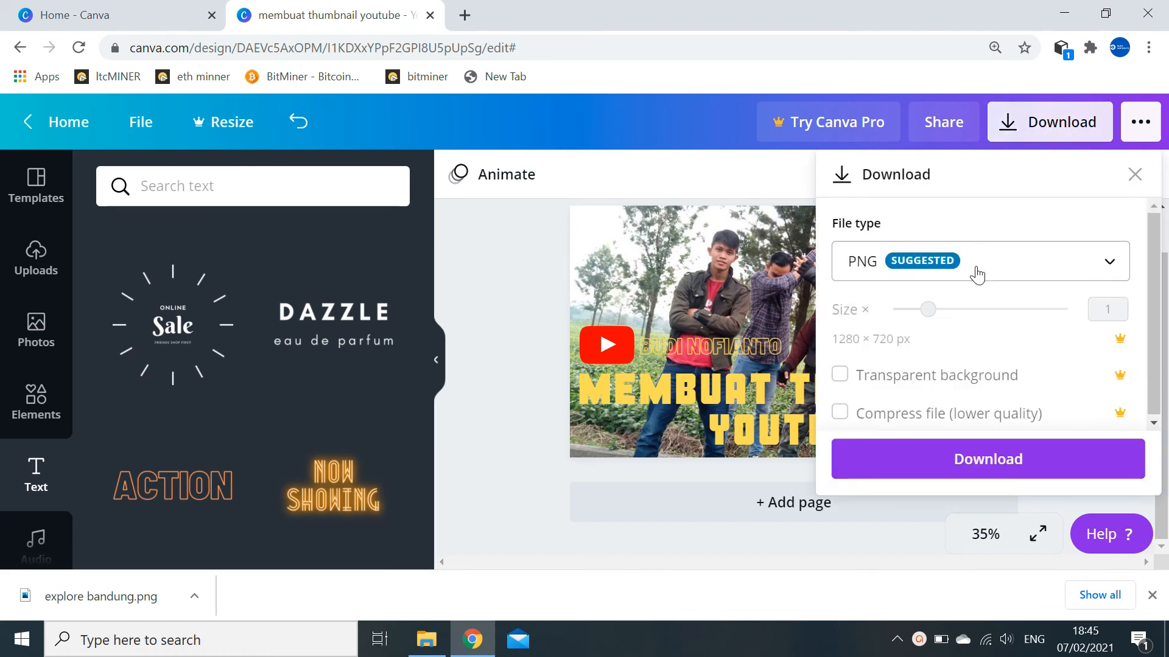
{"action": "left_click", "coordinate": [976, 463]}
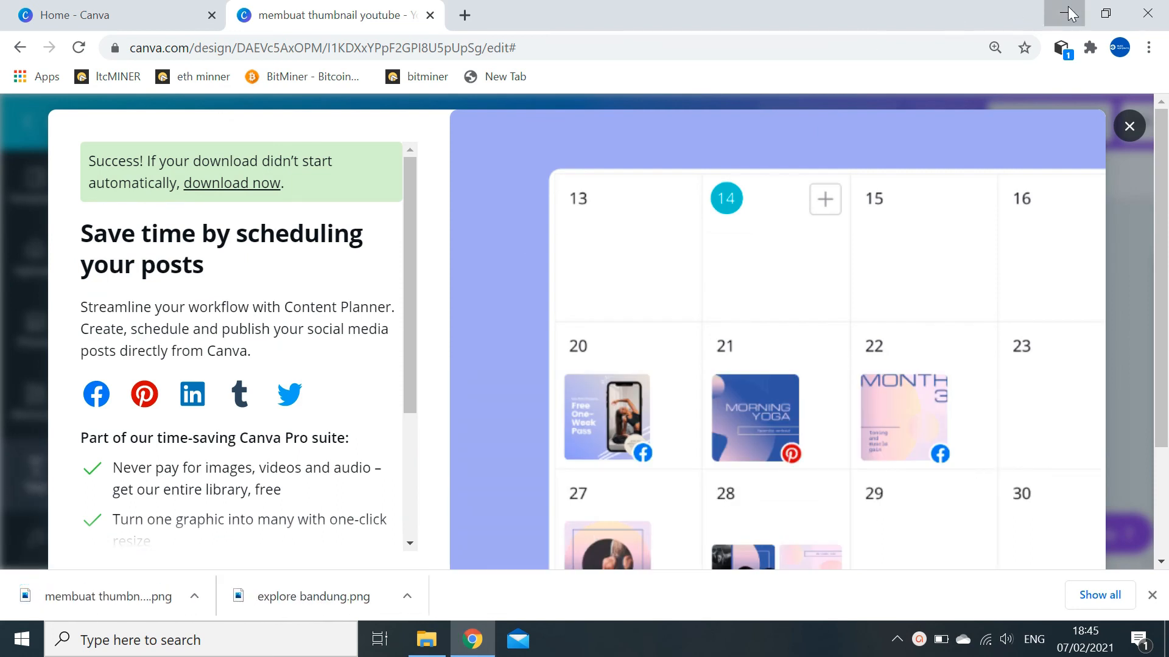
- Minimize Chrome and view the Downloads folder in File Explorer
{"action": "left_click", "coordinate": [1067, 12]}
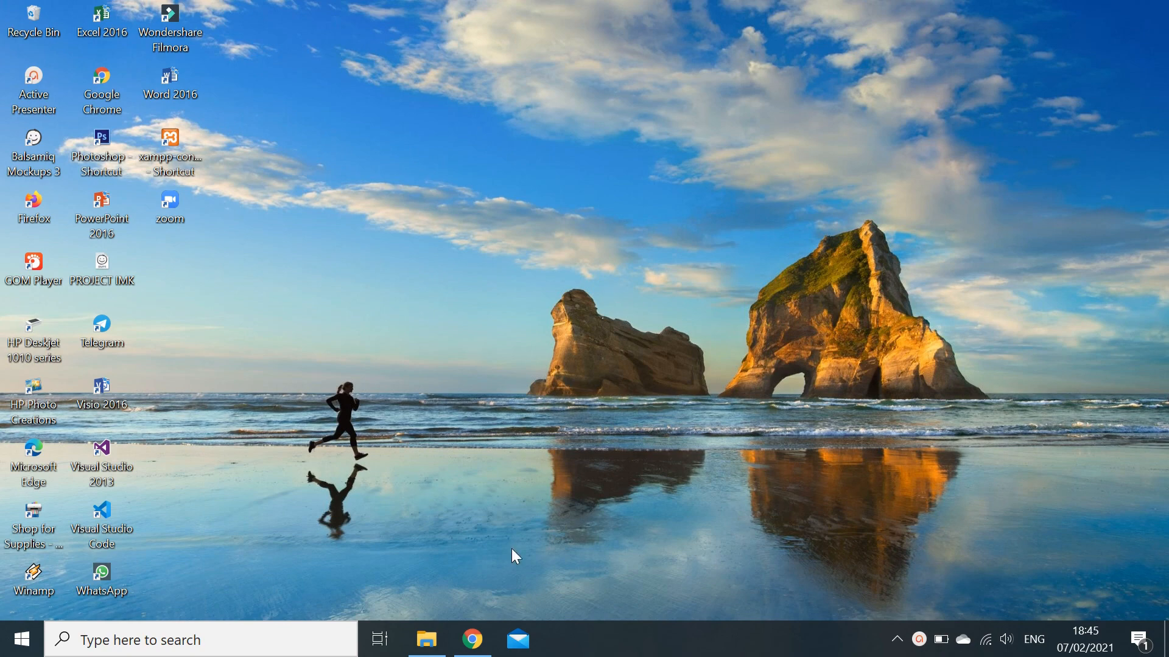
{"action": "left_click", "coordinate": [428, 640]}
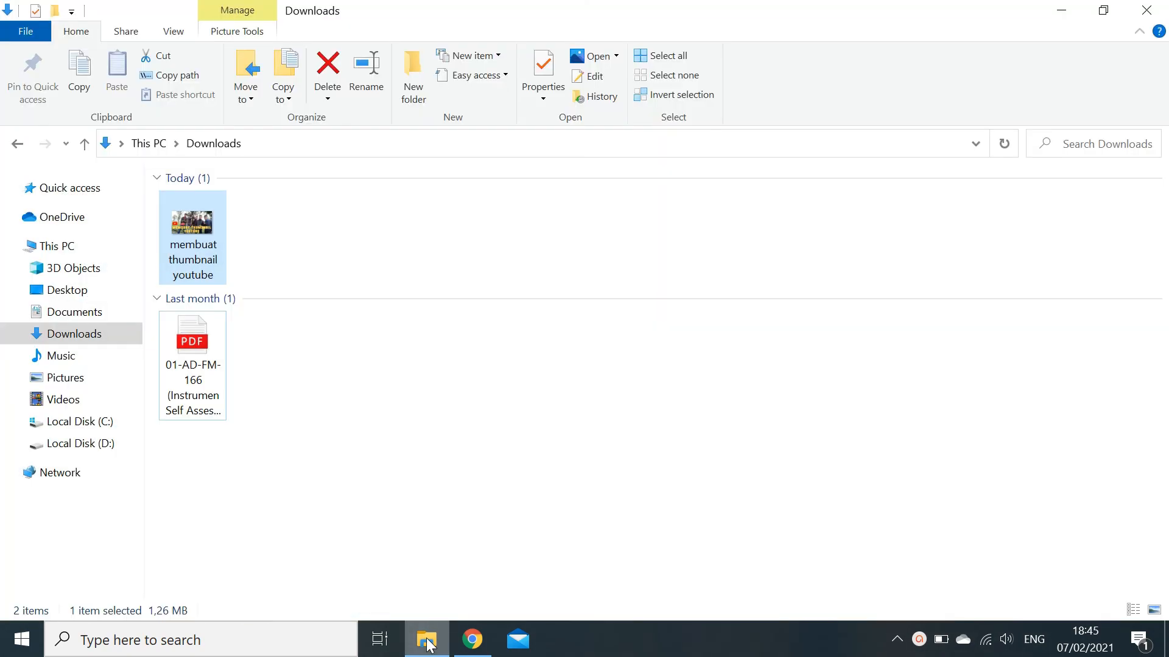
- Open 'membuat thumbnail youtube.png' from Downloads in Photos
{"action": "double_click", "coordinate": [201, 219]}
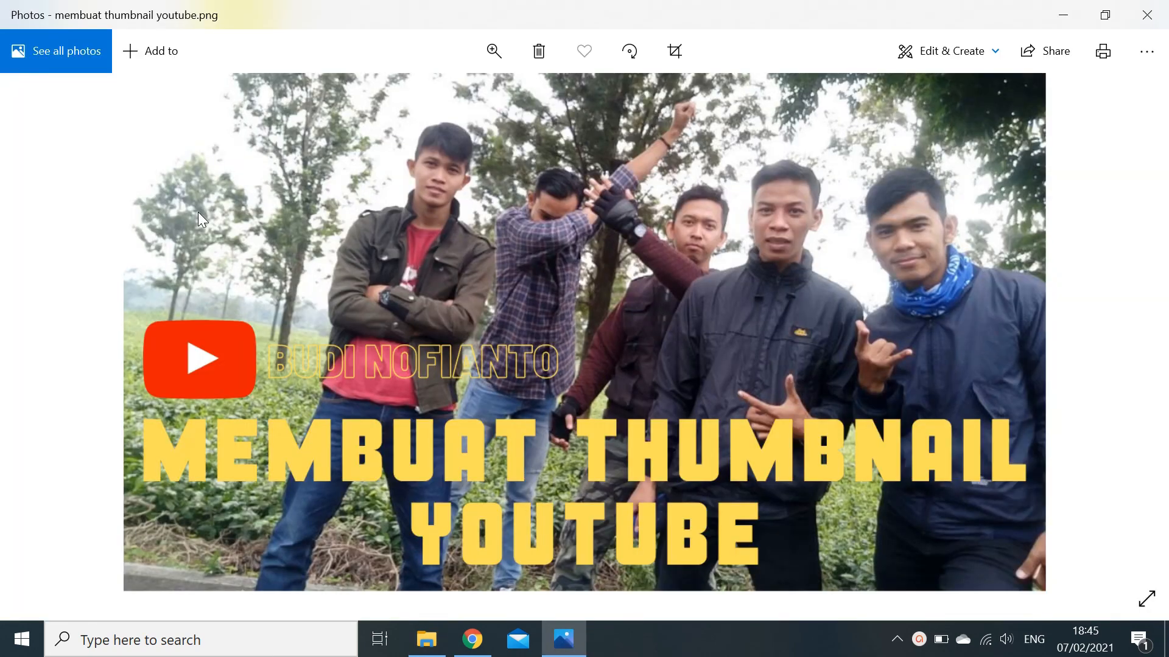